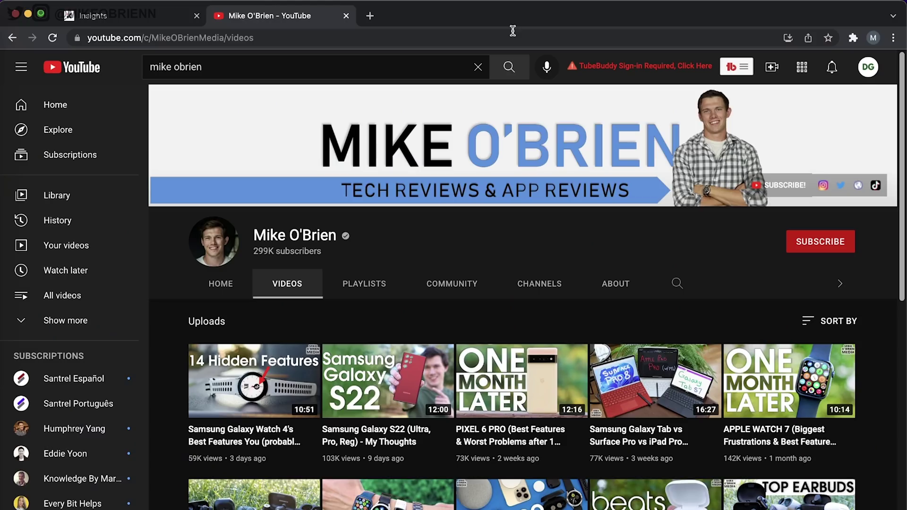
- Snap the browser to the right then left half, then bring the Magnet store page forward
key("ctrl+alt+Right")
key("ctrl+alt+Left")
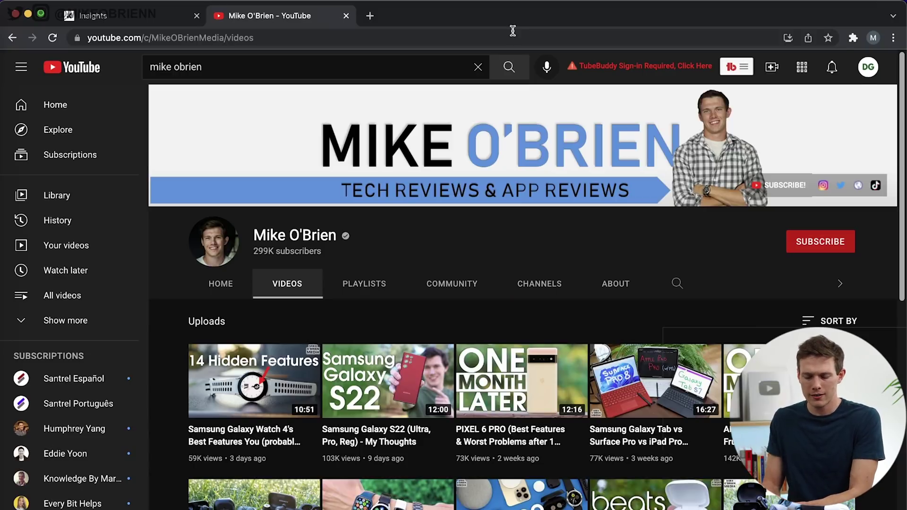
key("ctrl+alt+Right")
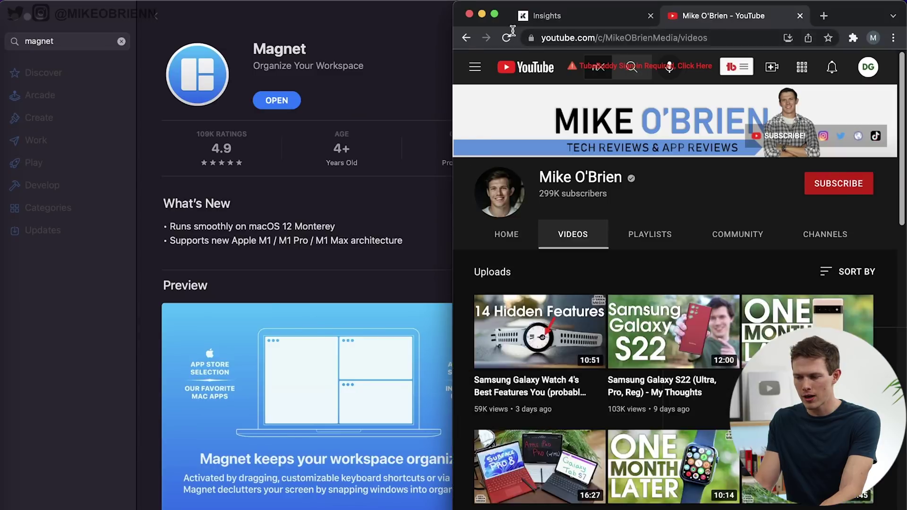
key("ctrl+alt+Left")
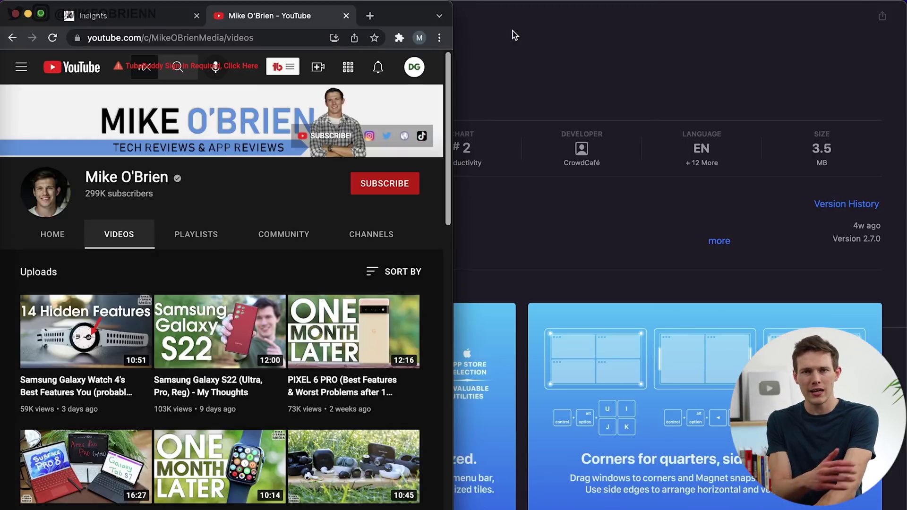
left_click(538, 51)
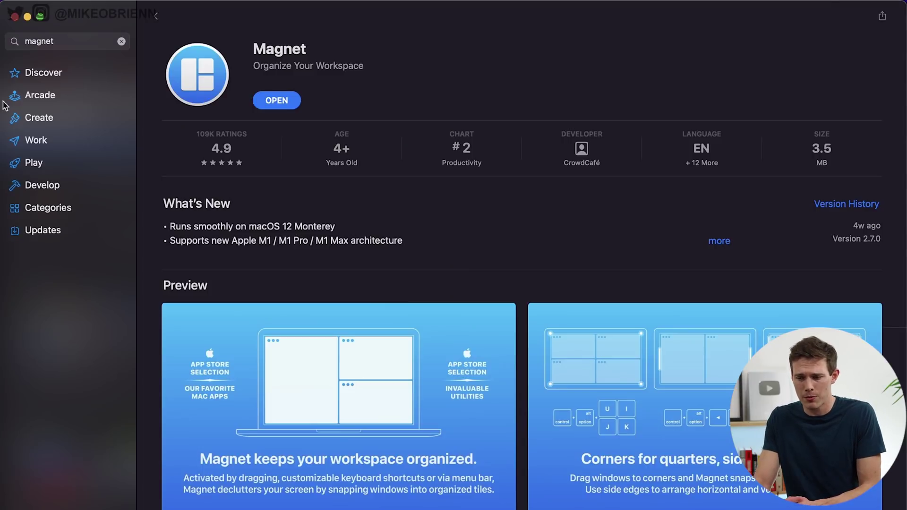
left_click(73, 42)
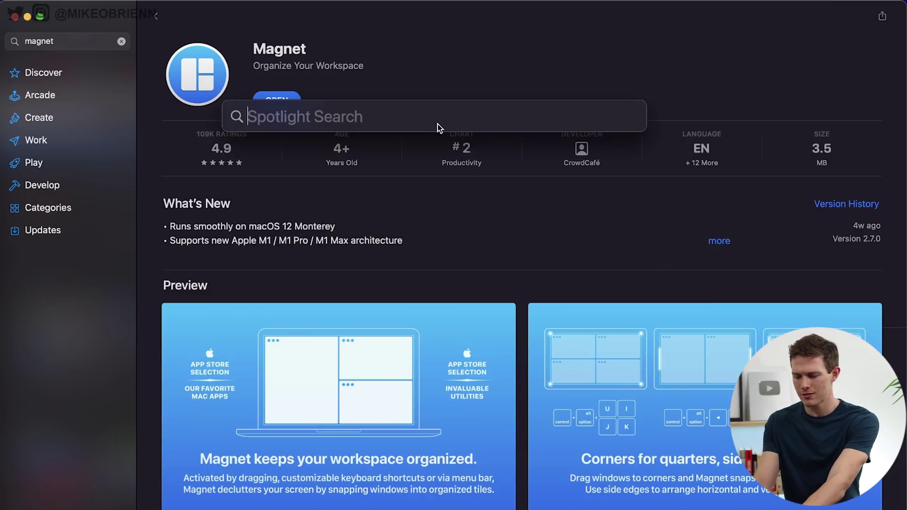
- Open Trackpad settings via Spotlight and review the Point & Click and Scroll & Zoom options
type("trackpad")
key("Return")
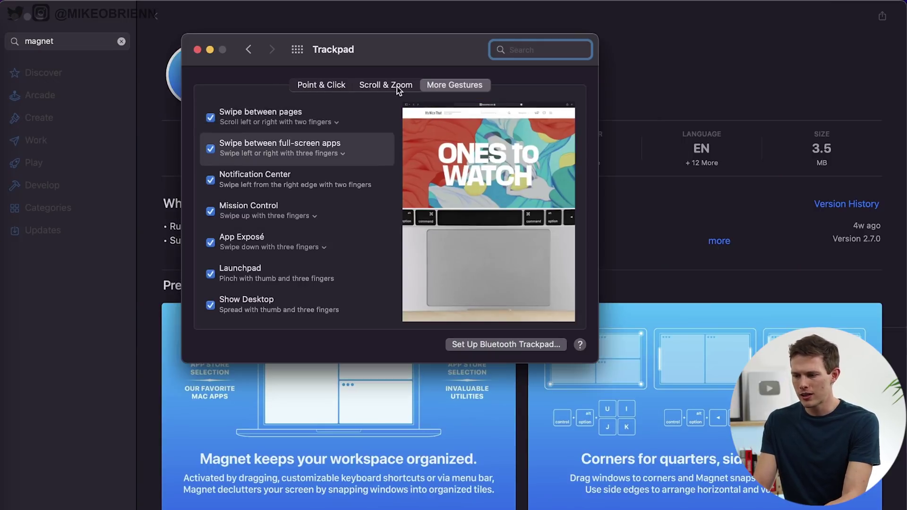
left_click(321, 85)
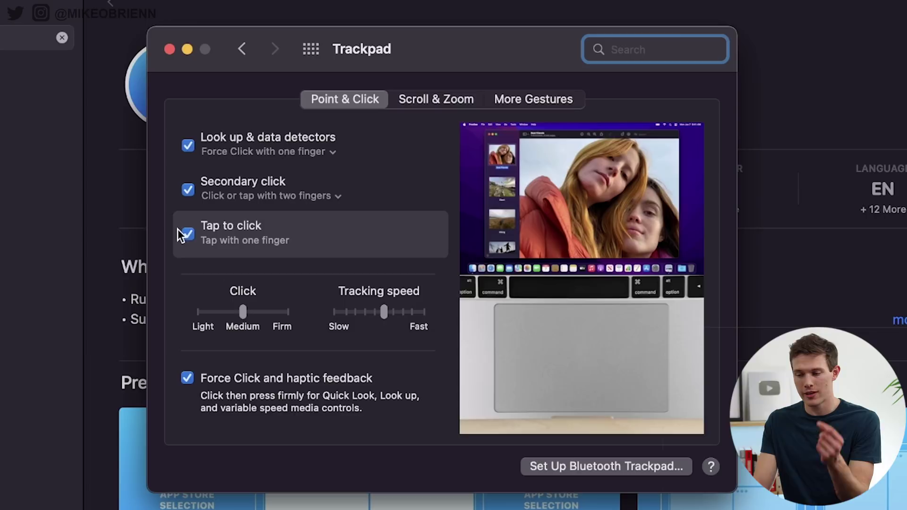
left_click(432, 101)
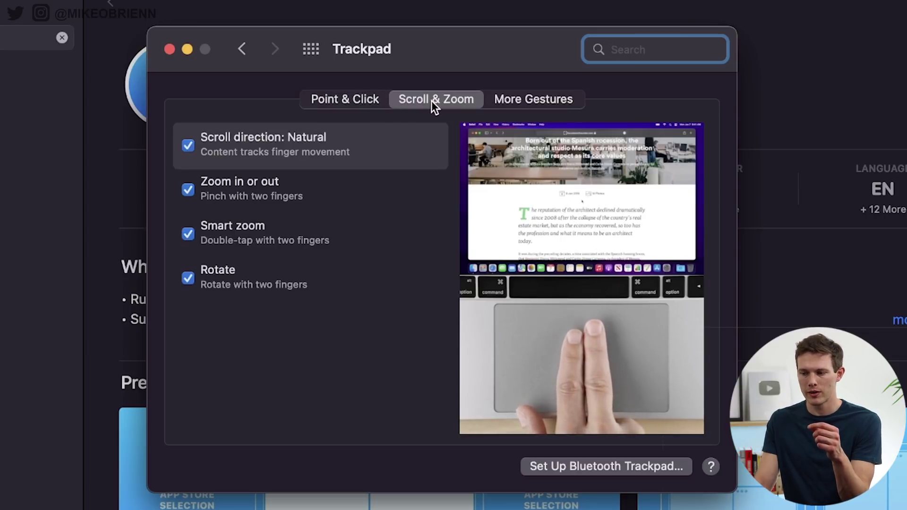
left_click(351, 98)
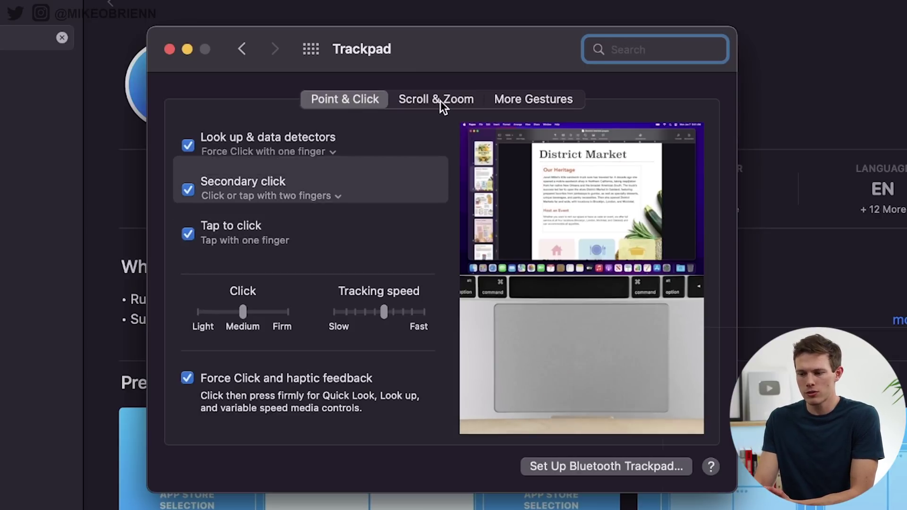
- View secondary click choices, then the More Gestures finger-count choices for switching full-screen apps
left_click(308, 198)
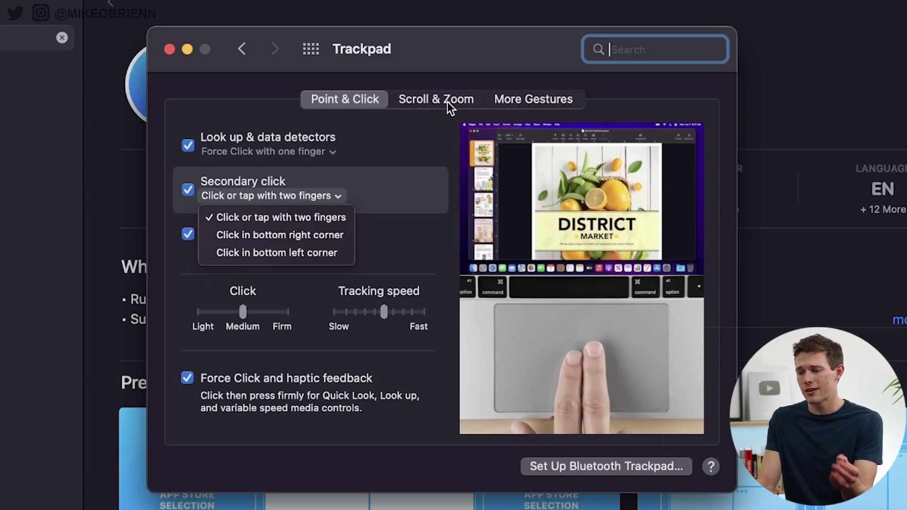
left_click(527, 97)
left_click(527, 97)
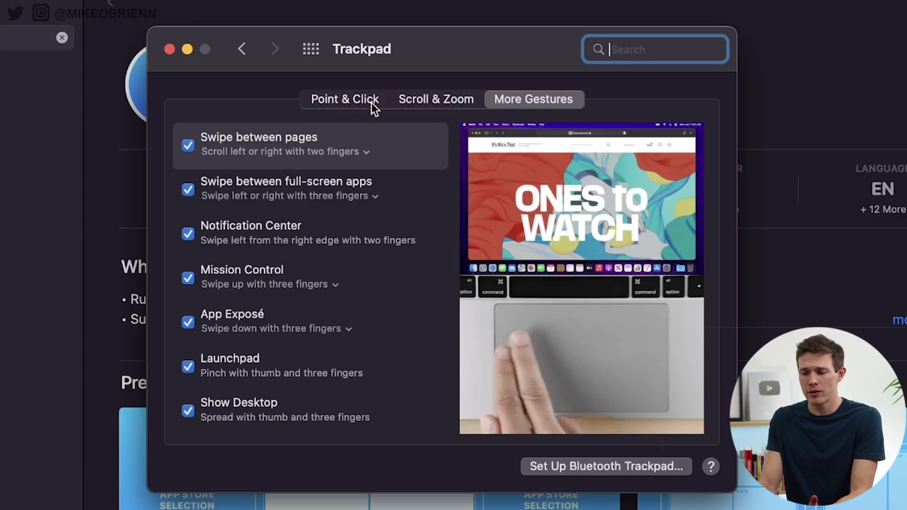
left_click(346, 195)
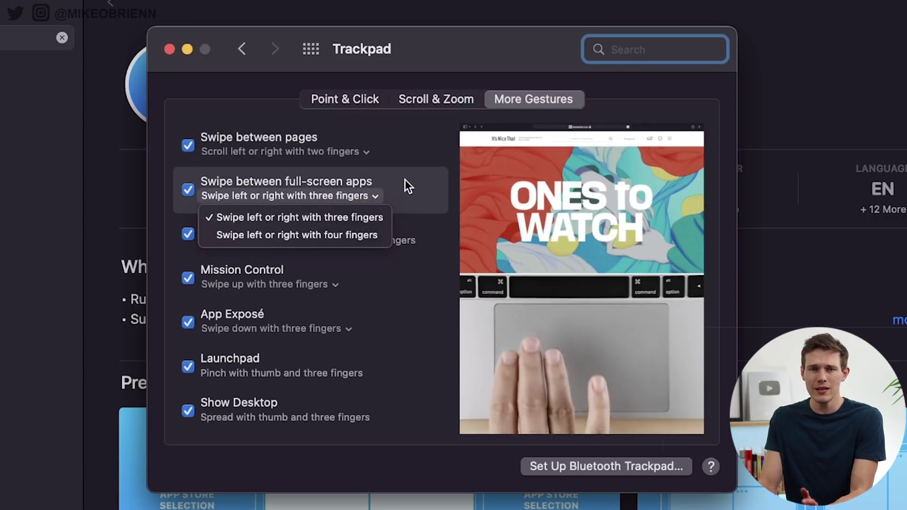
- Enter and exit Mission Control's all-windows overview twice with Ctrl+Up, then enter it again
key("ctrl+Up")
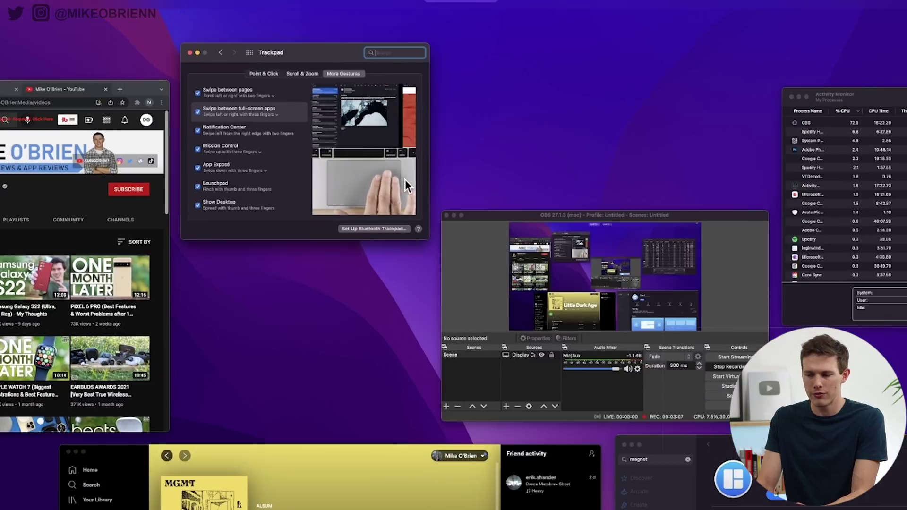
key("Escape")
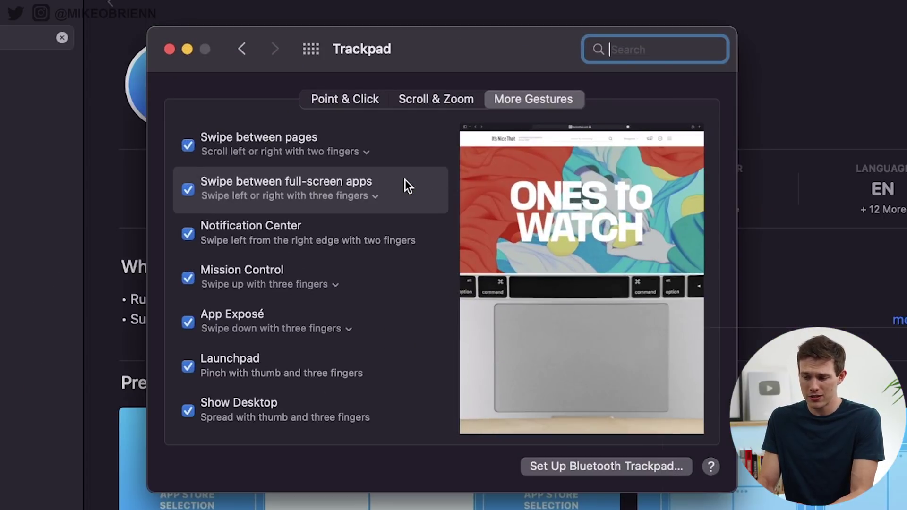
key("ctrl+Up")
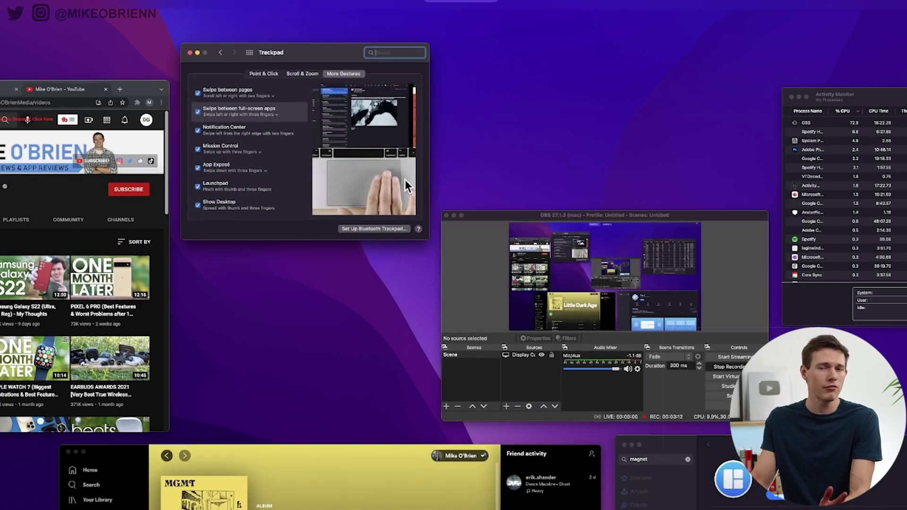
key("Escape")
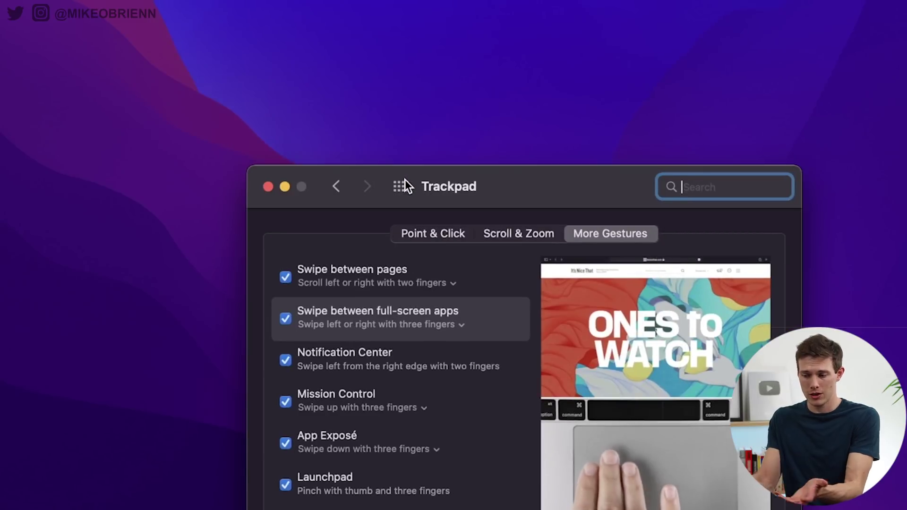
key("ctrl+Up")
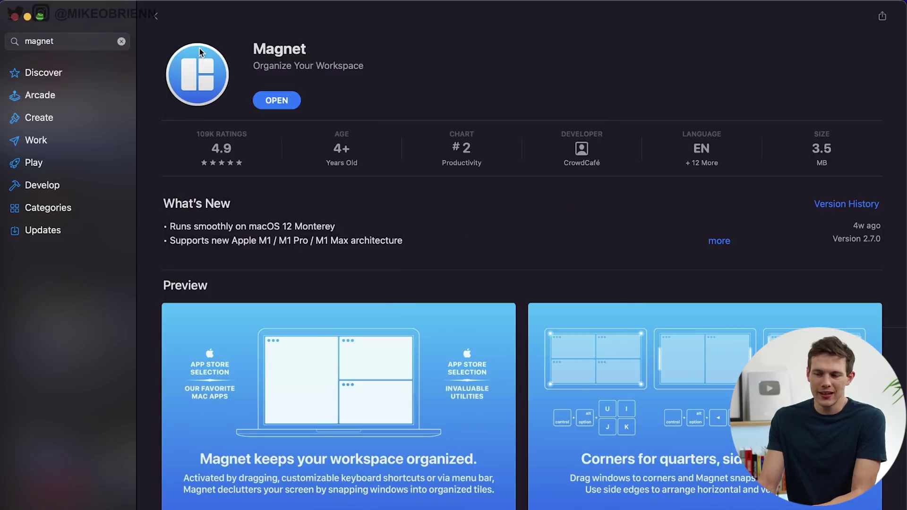
- Close the Magnet store, maximize the browser, and reach Battery settings via Dock & Menu Bar
left_click(15, 17)
key("ctrl+alt+Return")
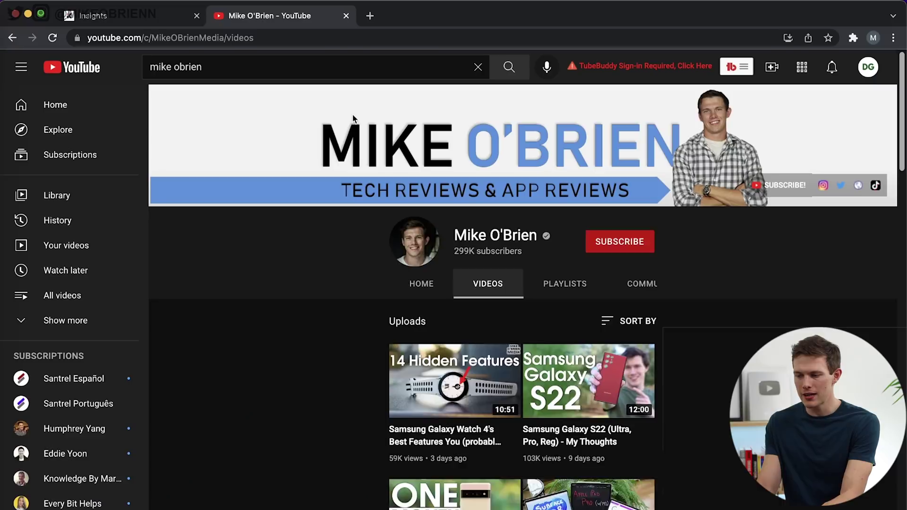
key("super+space")
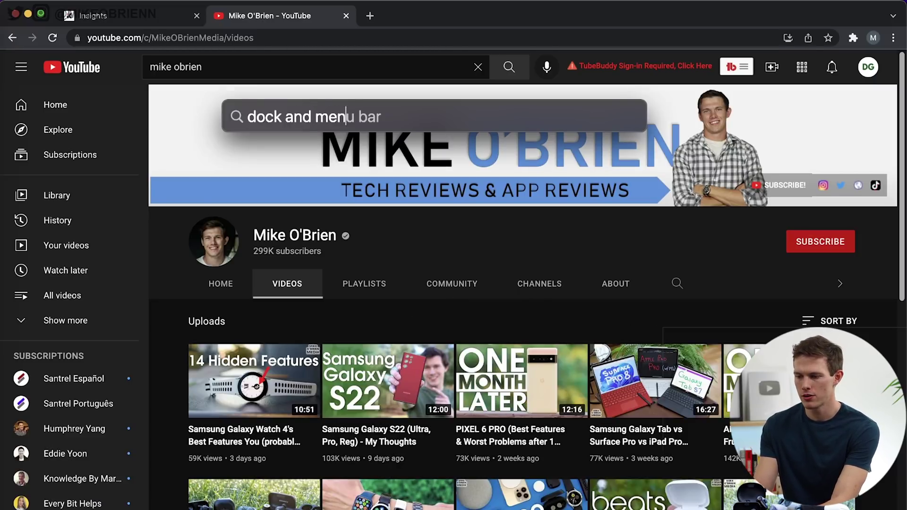
key("Down")
key("Down")
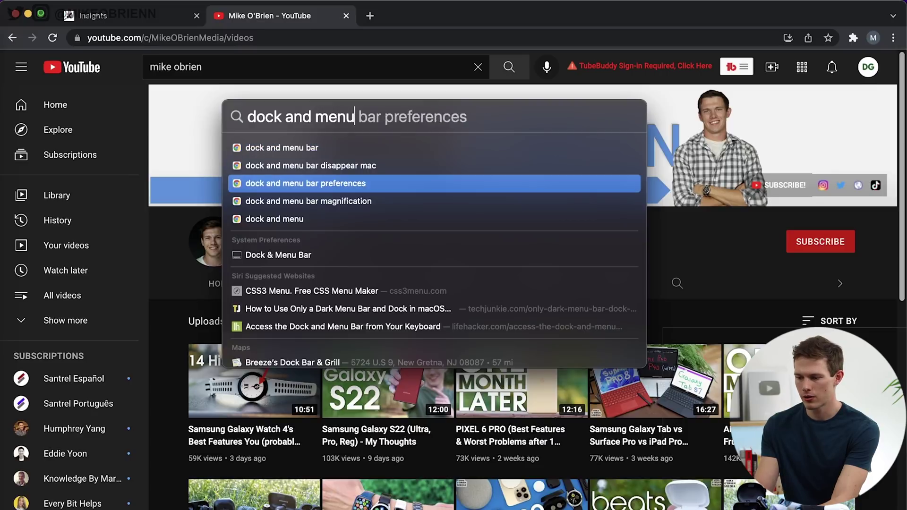
key("Down")
key("Down")
key("Down")
key("Down")
key("Up")
key("Escape")
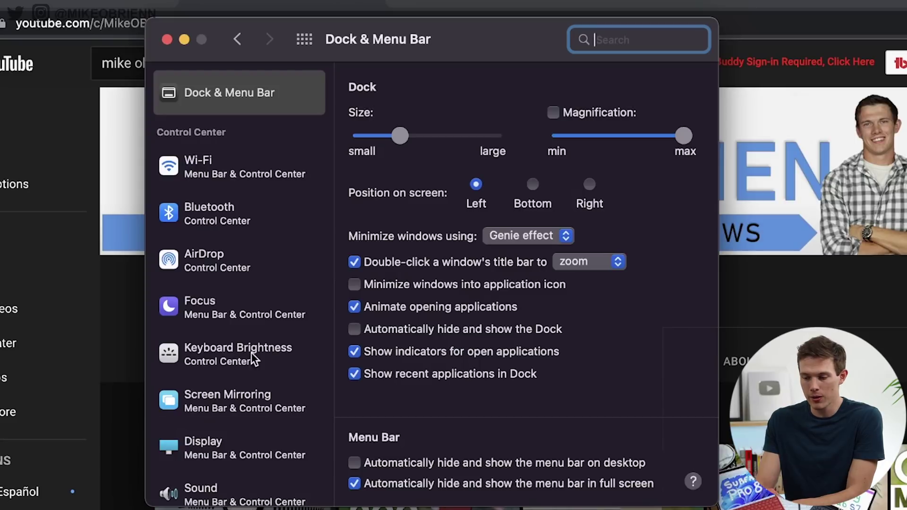
scroll(226, 392, "down", 5)
left_click(220, 416)
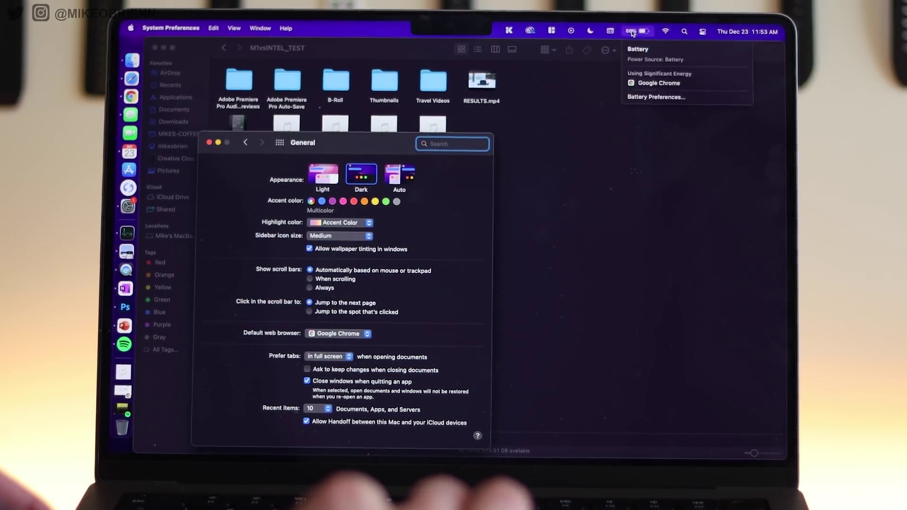
- Check Control Center and the battery menu, bring the Finder folder forward, and recheck battery
left_click(703, 32)
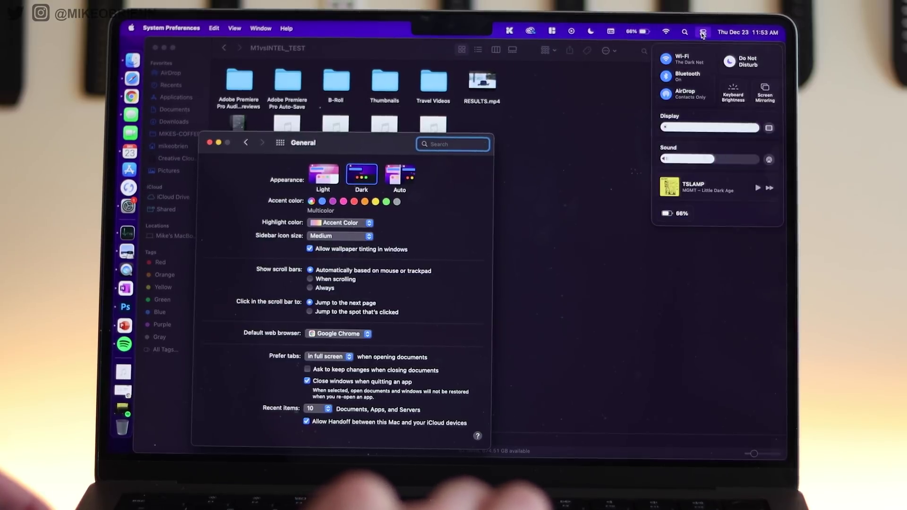
left_click(612, 31)
left_click(636, 31)
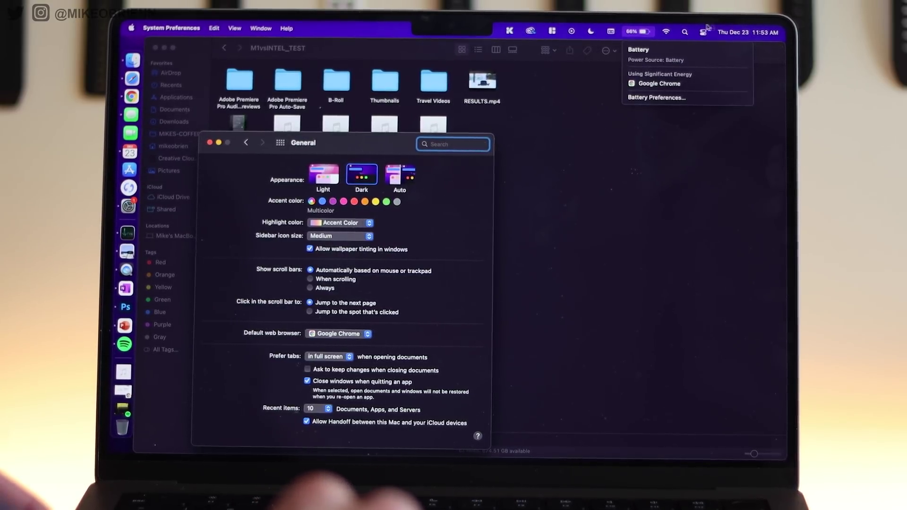
left_click(611, 149)
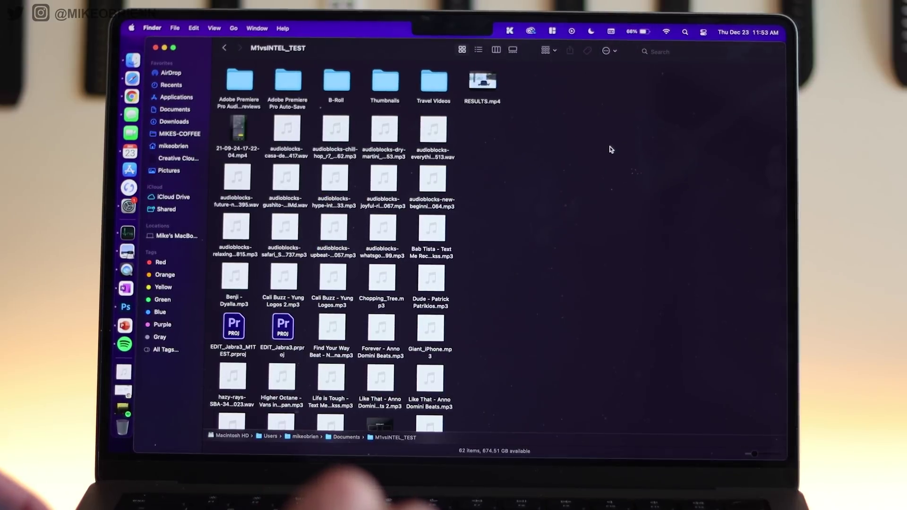
left_click(645, 32)
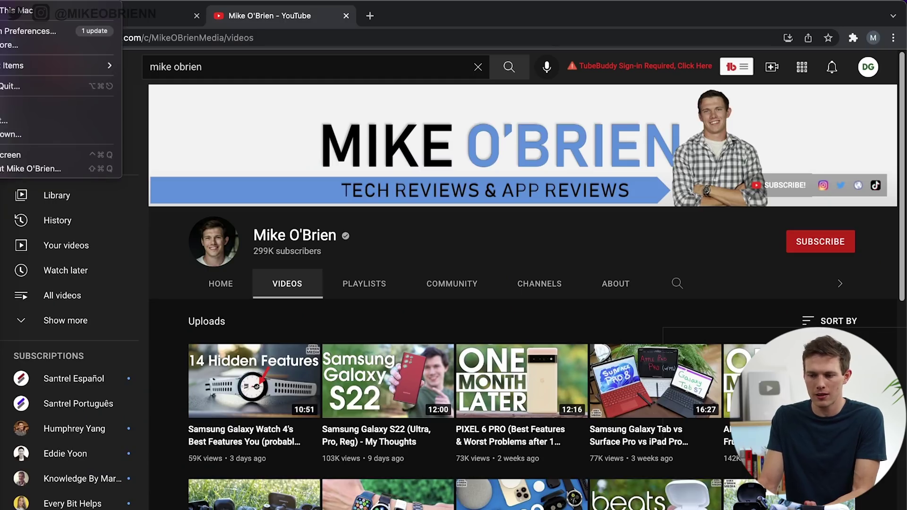
- Open General preferences and show the default web browser choices, currently Google Chrome
left_click(28, 31)
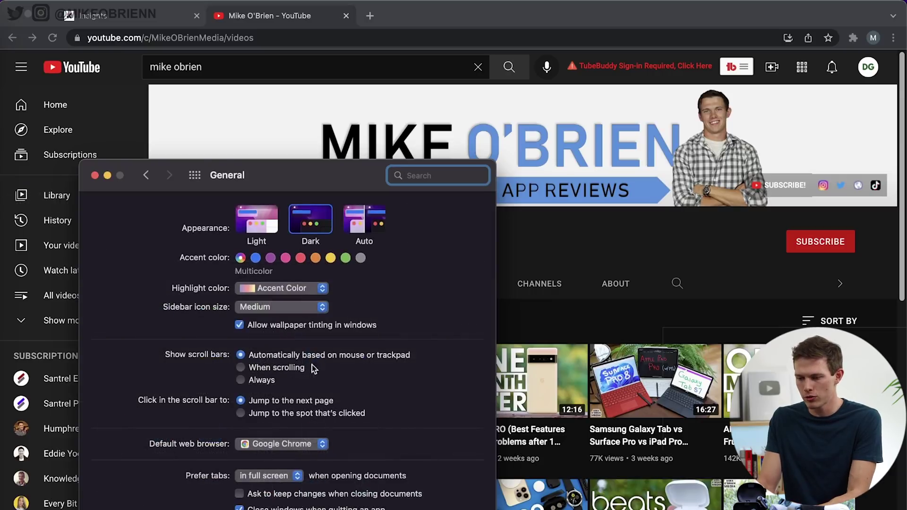
left_click(289, 453)
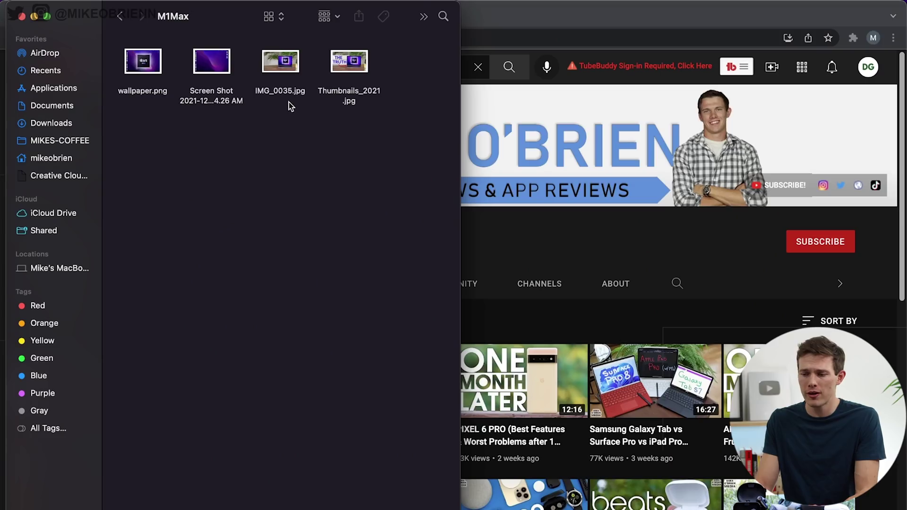
- Set IMG_0035.jpg's Open with to Google Chrome in Get Info and apply it to all .jpg files
right_click(287, 98)
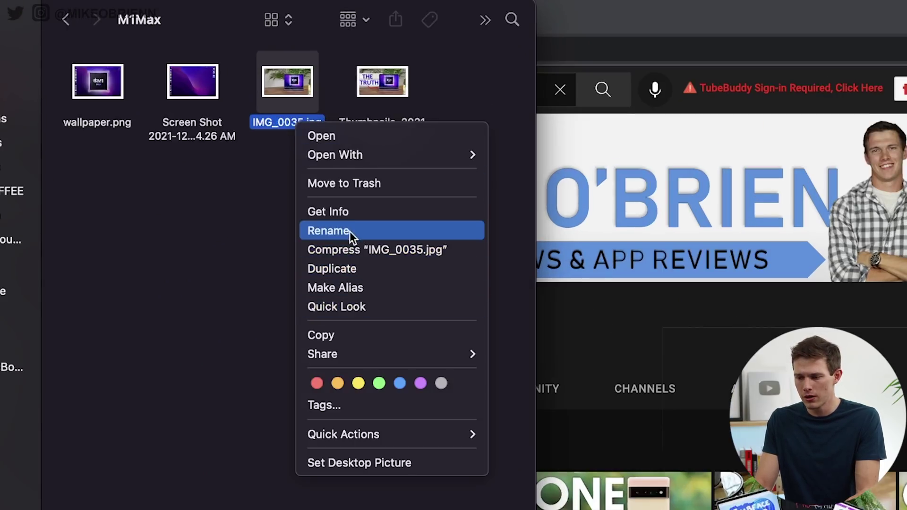
left_click(342, 214)
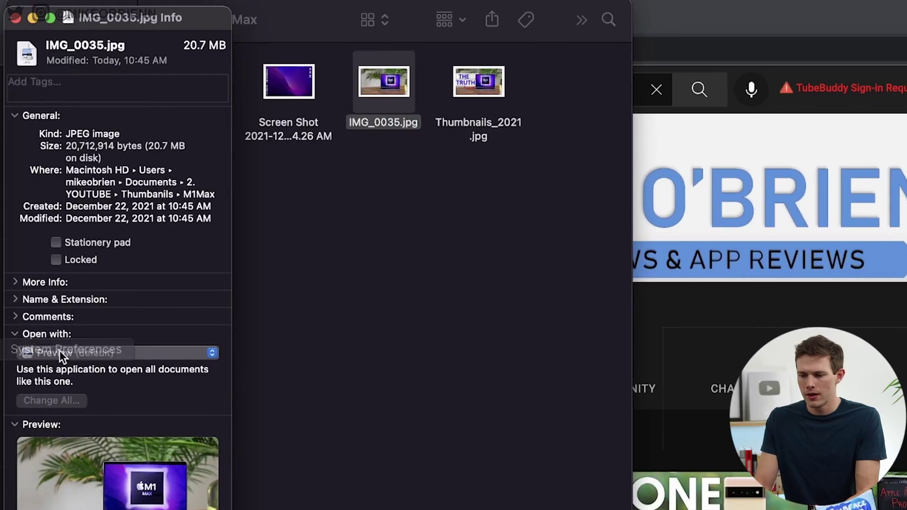
left_click(15, 334)
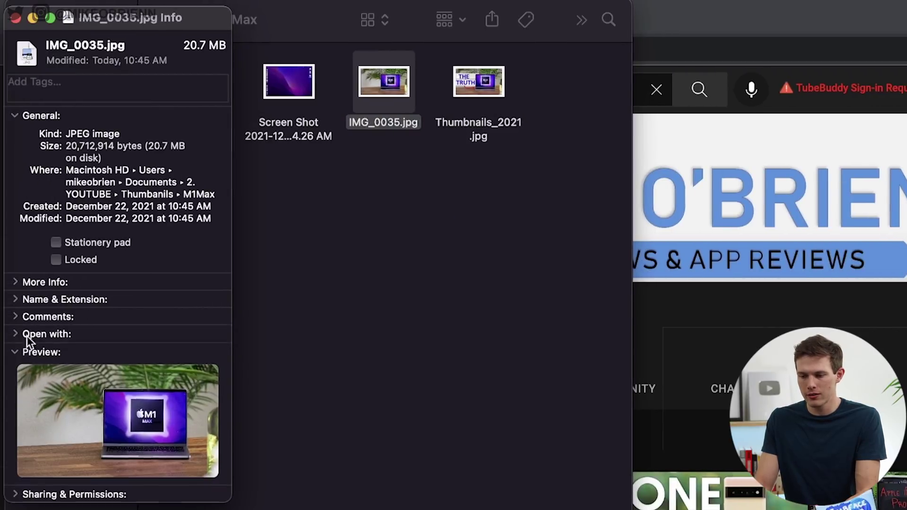
left_click(15, 334)
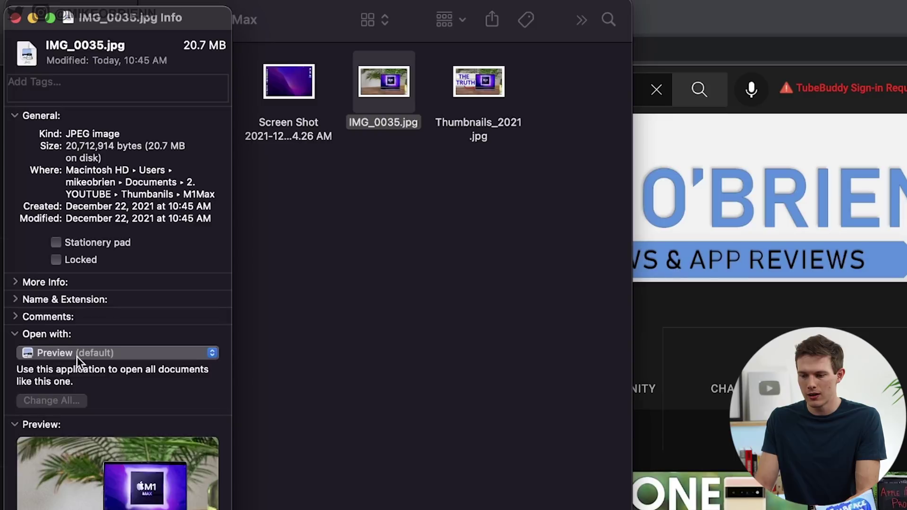
left_click(76, 356)
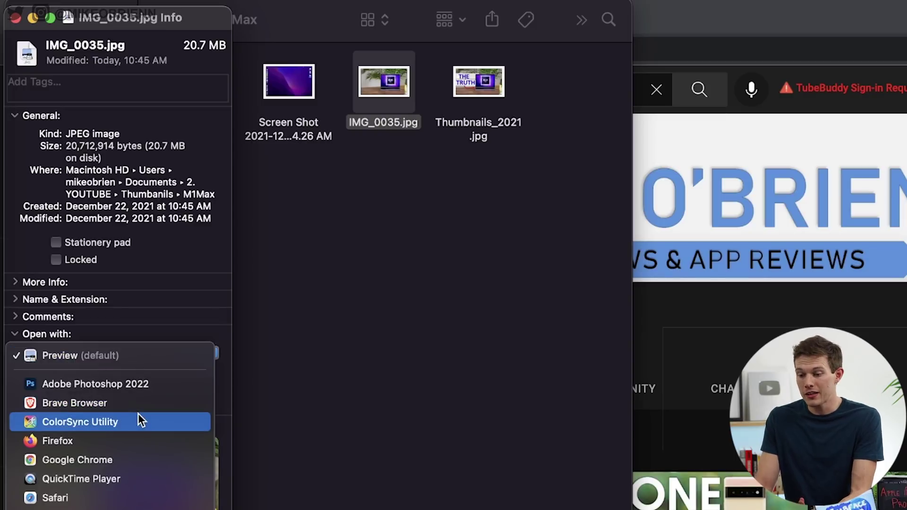
left_click(129, 464)
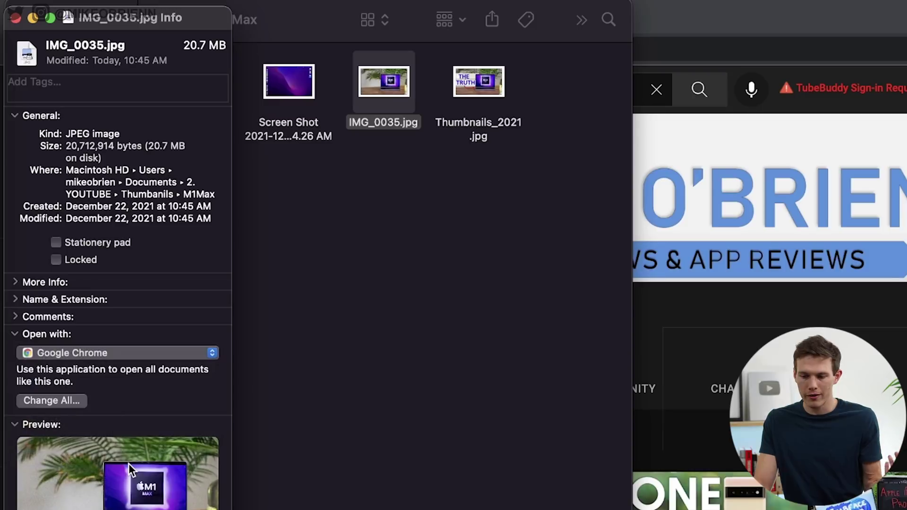
left_click(56, 399)
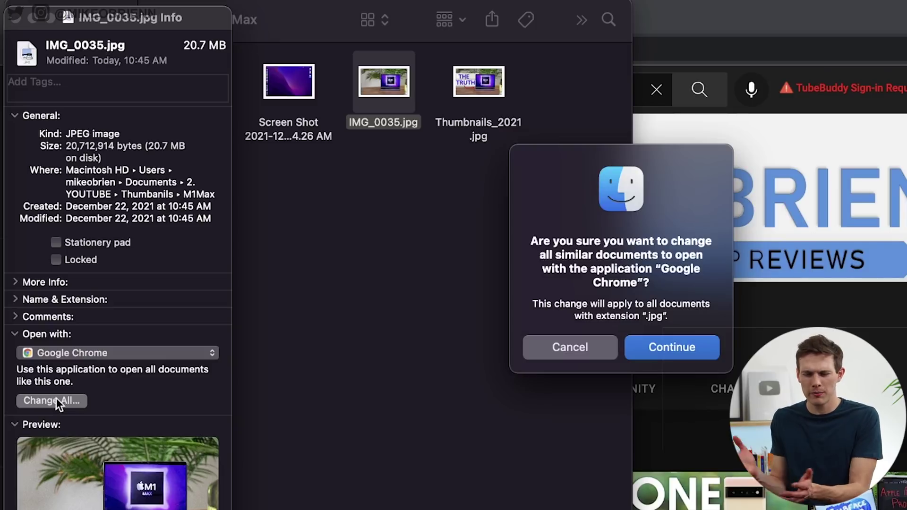
left_click(628, 341)
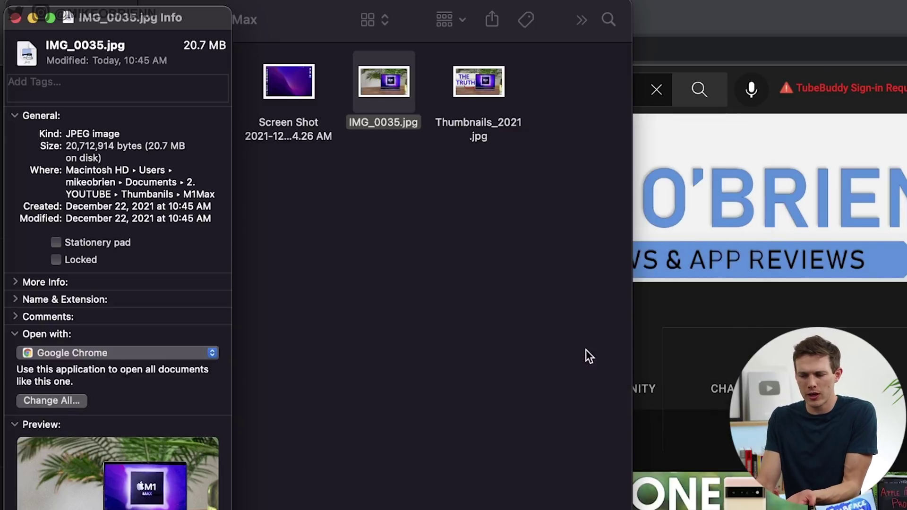
- Switch the file's Open with back to Preview and choose Change All
left_click(135, 353)
left_click(81, 382)
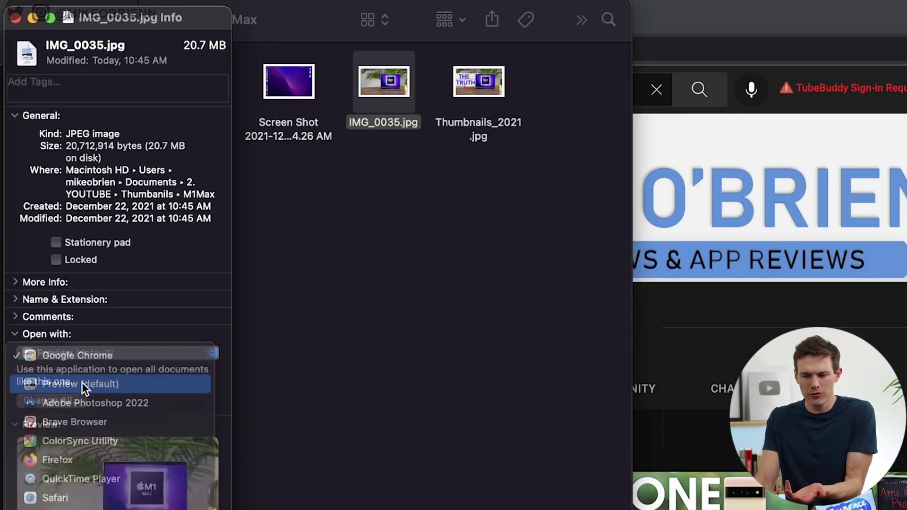
left_click(44, 399)
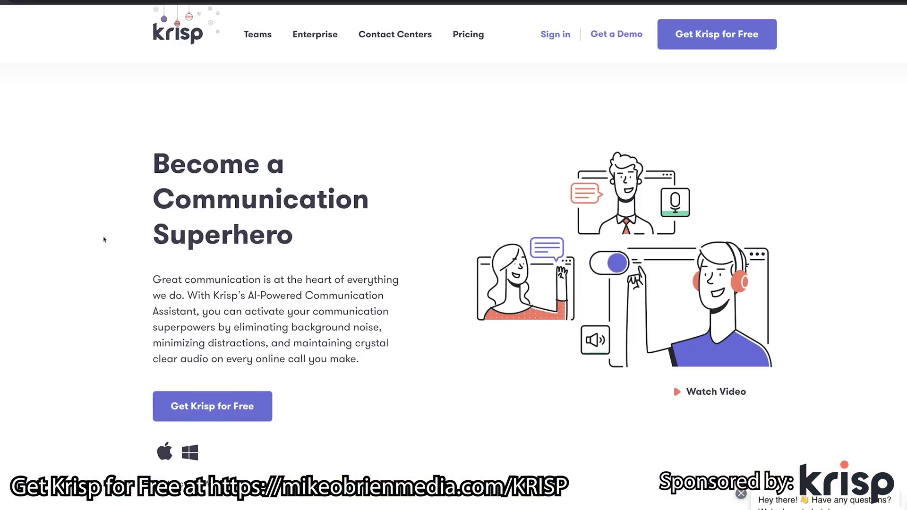
- Scroll down krisp.ai through its feature sections to Remove background noise and HD Voice
scroll(453, 283, "down", 10)
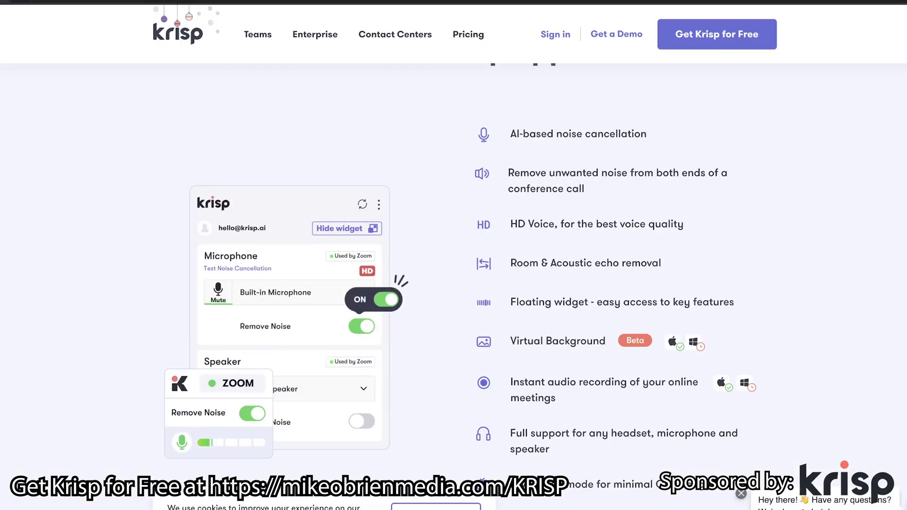
scroll(454, 283, "down", 1)
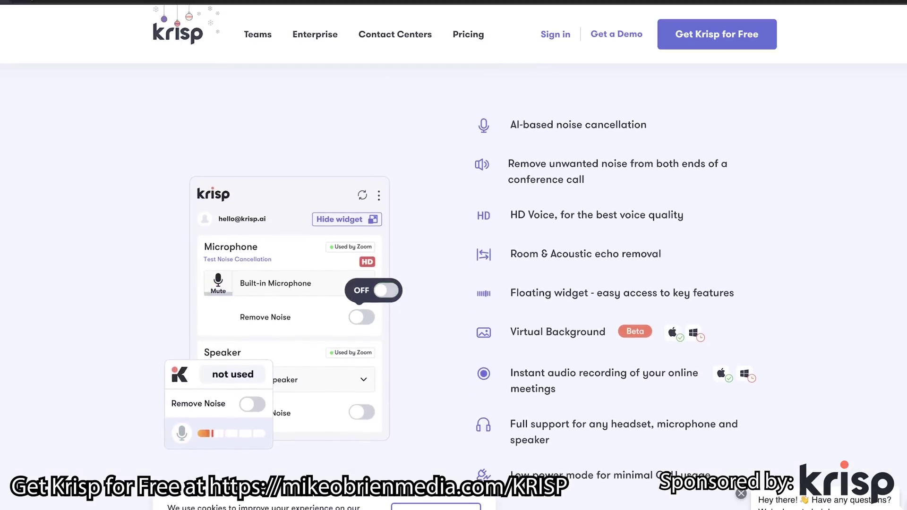
scroll(453, 283, "down", 6)
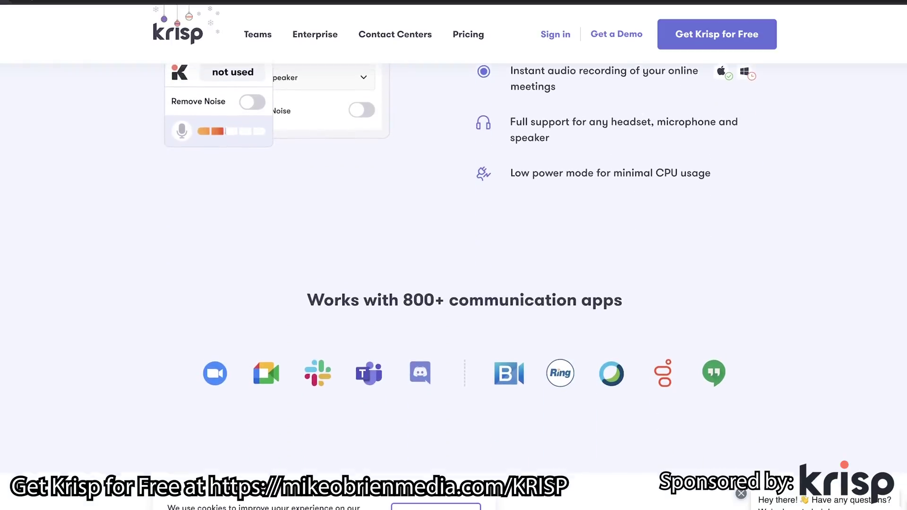
scroll(454, 283, "down", 1)
scroll(454, 283, "down", 4)
scroll(398, 327, "down", 6)
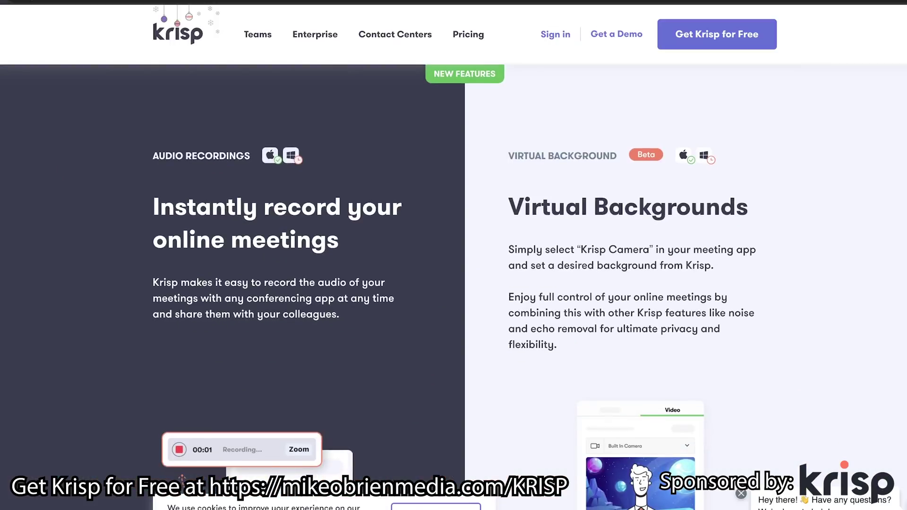
scroll(454, 284, "down", 1)
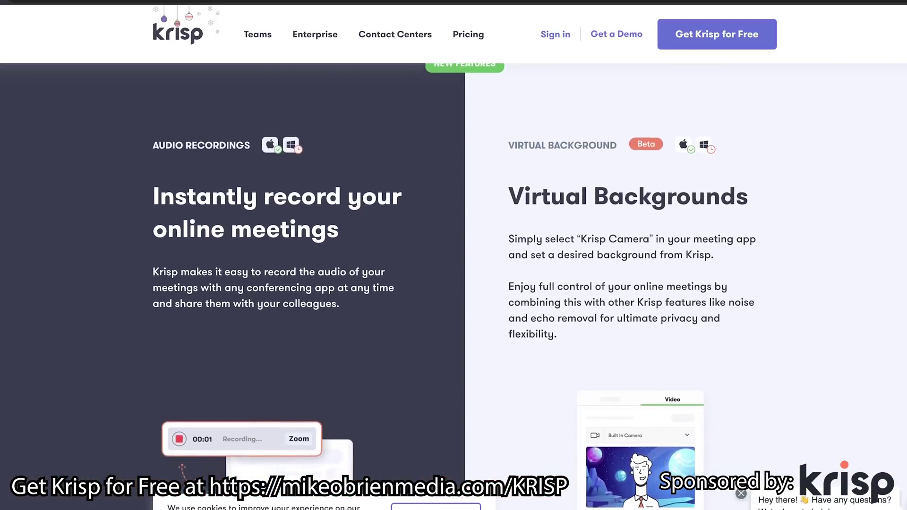
scroll(454, 284, "down", 6)
scroll(453, 283, "down", 5)
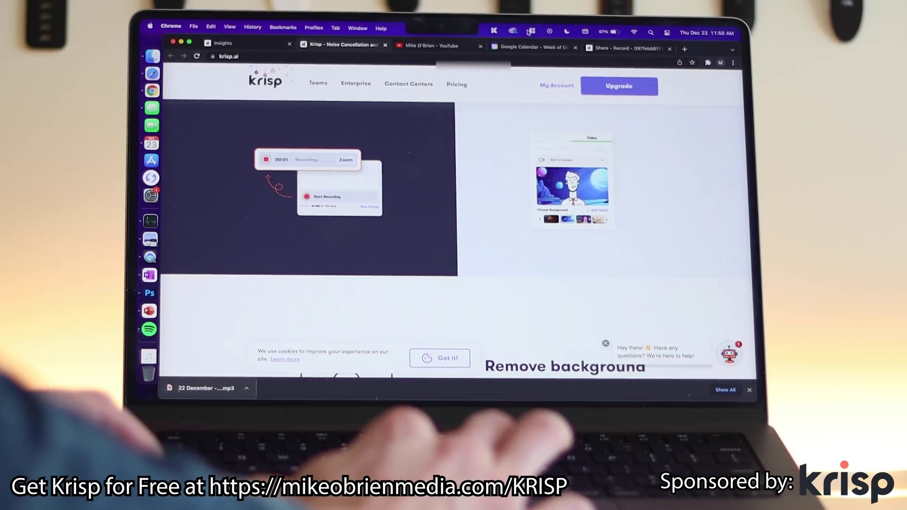
- In Krisp's menu-bar panel, keep the speaker on Same as System and view microphone choices
left_click(495, 31)
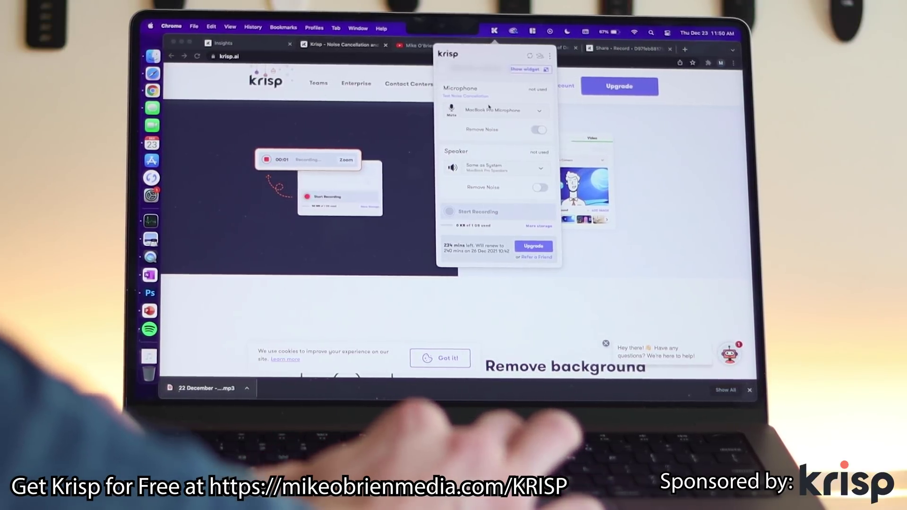
left_click(489, 168)
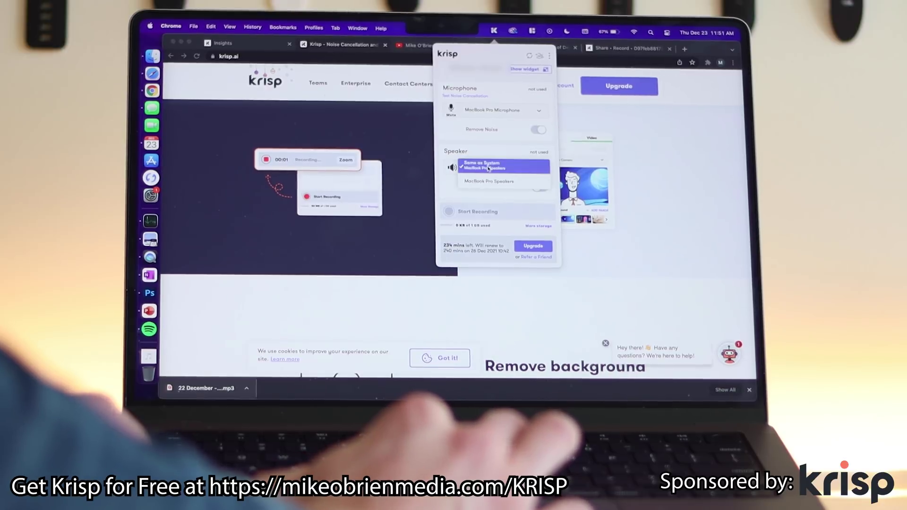
left_click(488, 167)
left_click(491, 110)
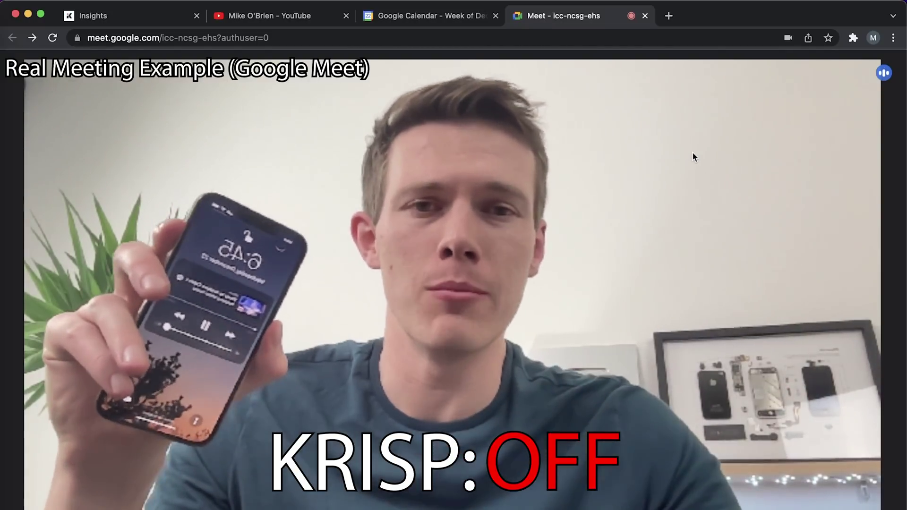
- Switch on Krisp's microphone Remove Noise from the menu-bar panel, then close the panel
left_click(544, 1)
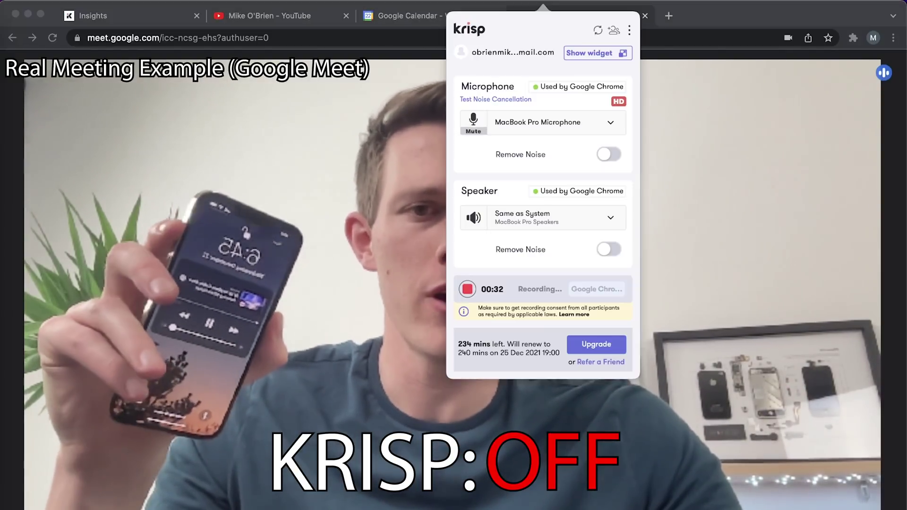
left_click(611, 155)
left_click(728, 186)
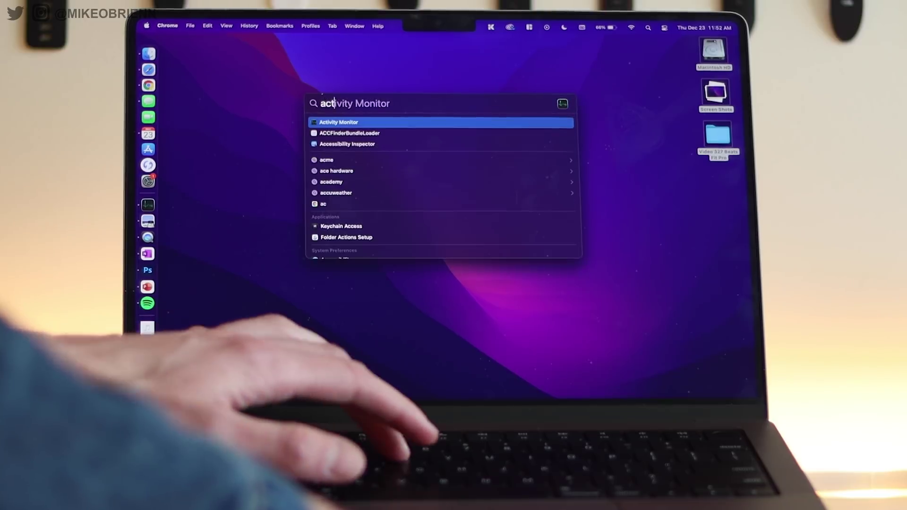
- Launch Activity Monitor from a Spotlight search for 'activ' and scroll down the process list
type("iv")
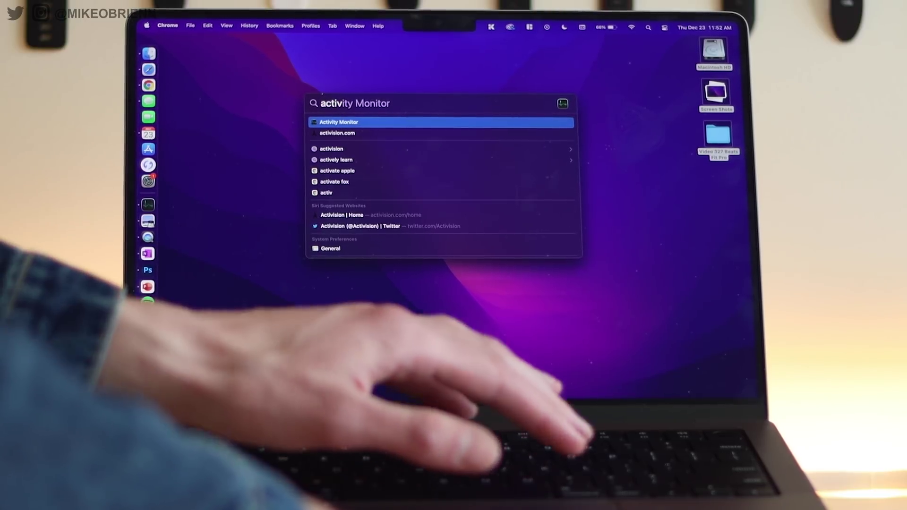
key("Return")
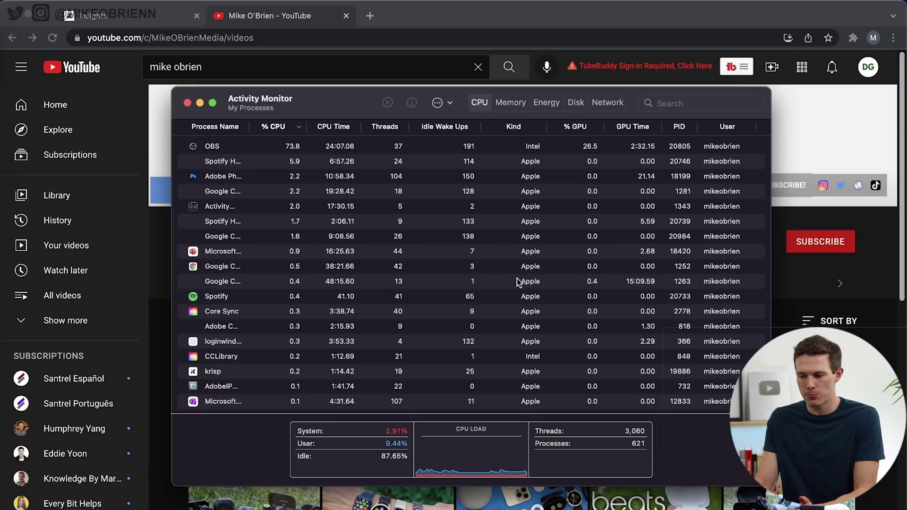
scroll(519, 282, "down", 5)
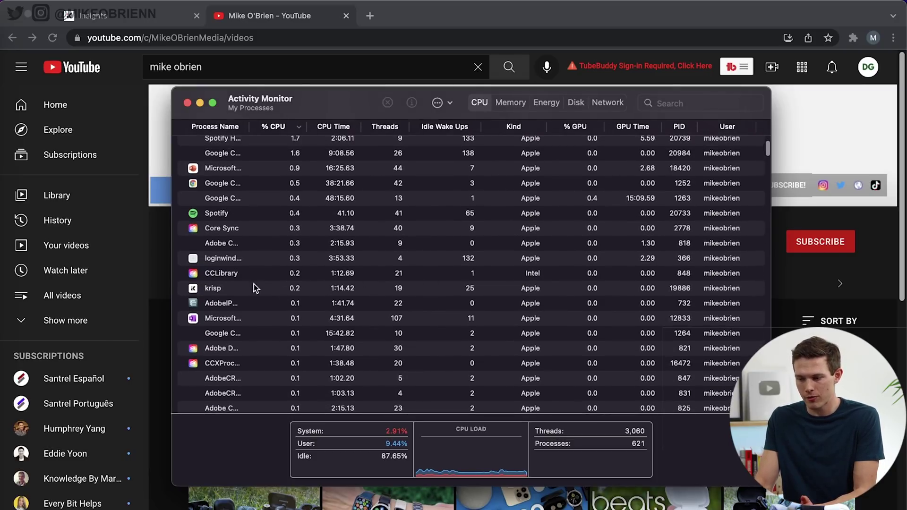
scroll(509, 273, "down", 10)
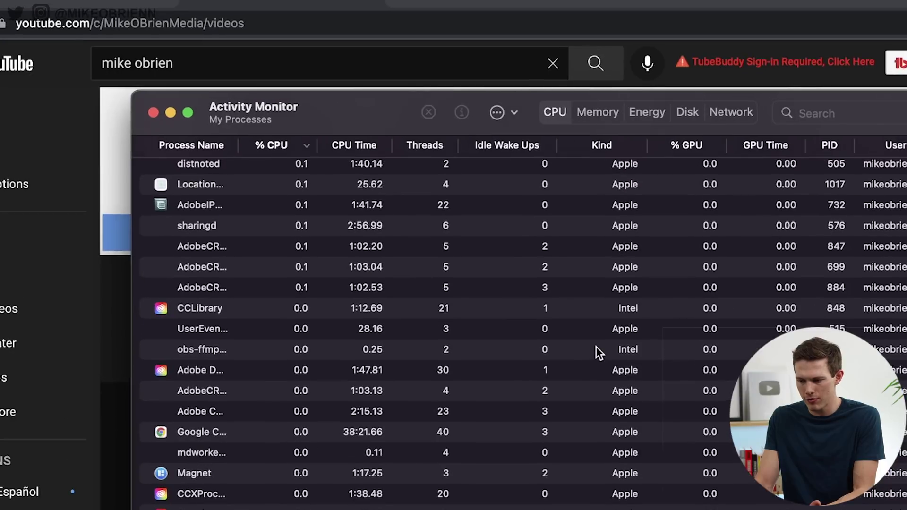
scroll(596, 347, "down", 12)
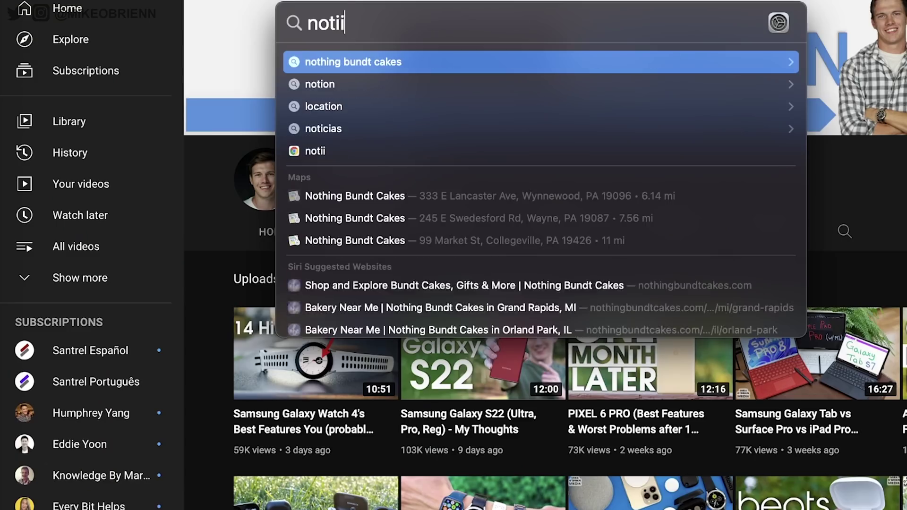
- Search Spotlight for 'fica' and open the Notifications & Focus preferences pane
type("fica")
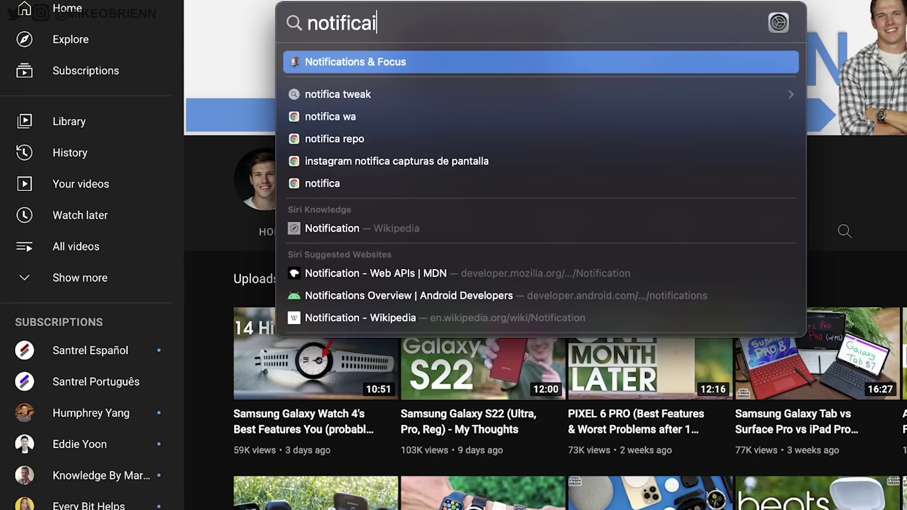
left_click(397, 63)
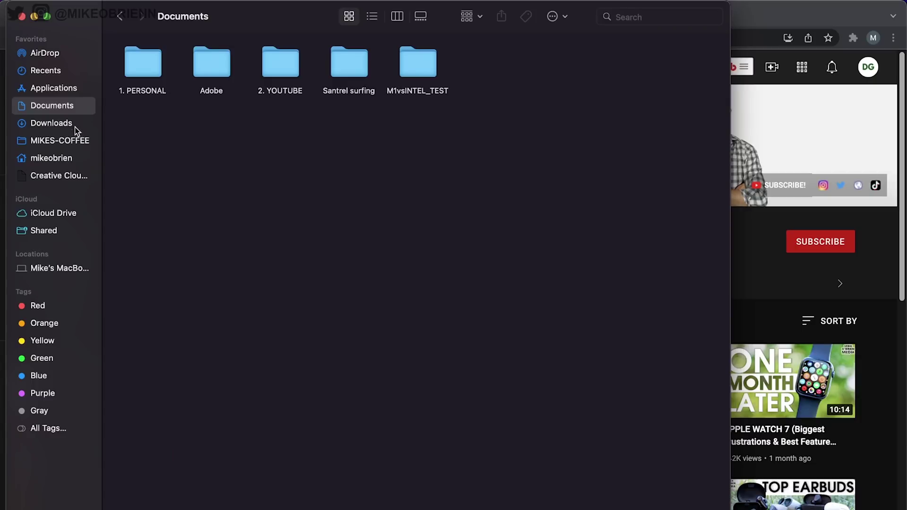
- Open the home folder and bring up Finder Preferences on its Sidebar settings
left_click(52, 159)
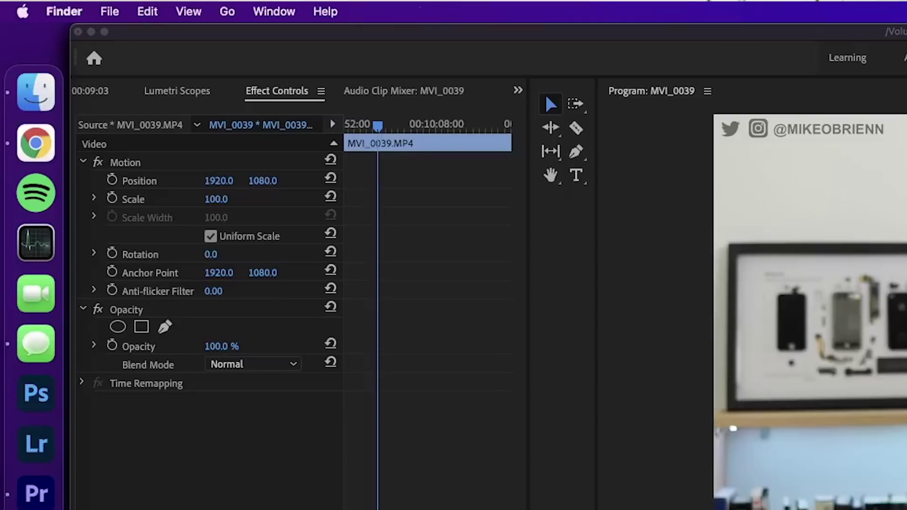
left_click(62, 12)
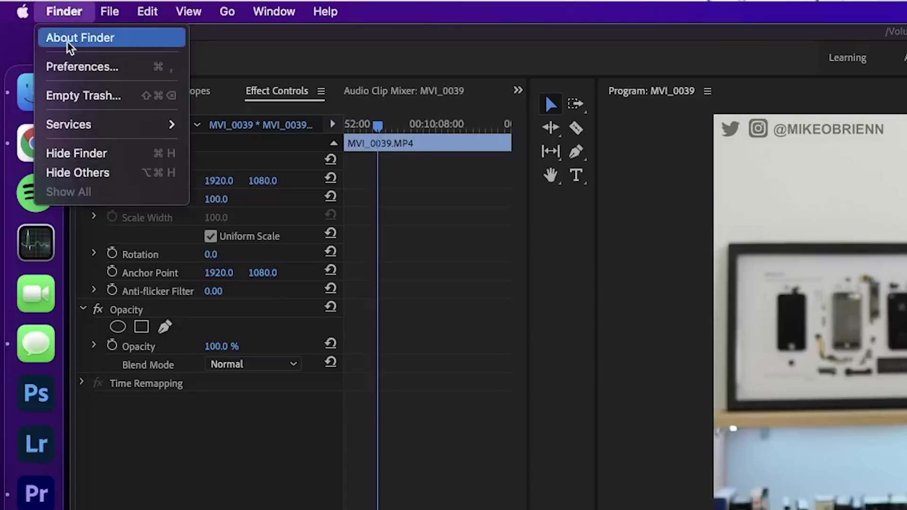
left_click(71, 76)
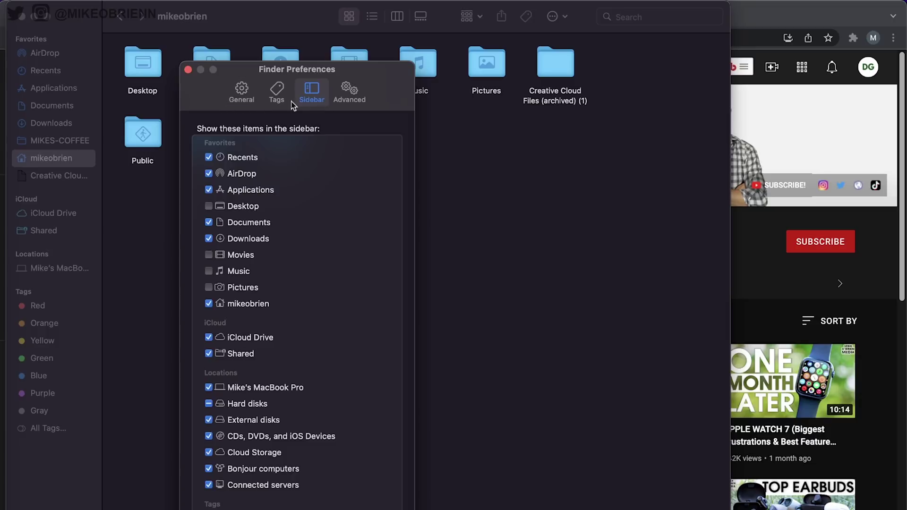
left_click(237, 102)
left_click(311, 94)
- Tick Pictures for the sidebar, then drag Applications below Documents in the sidebar
left_click(208, 287)
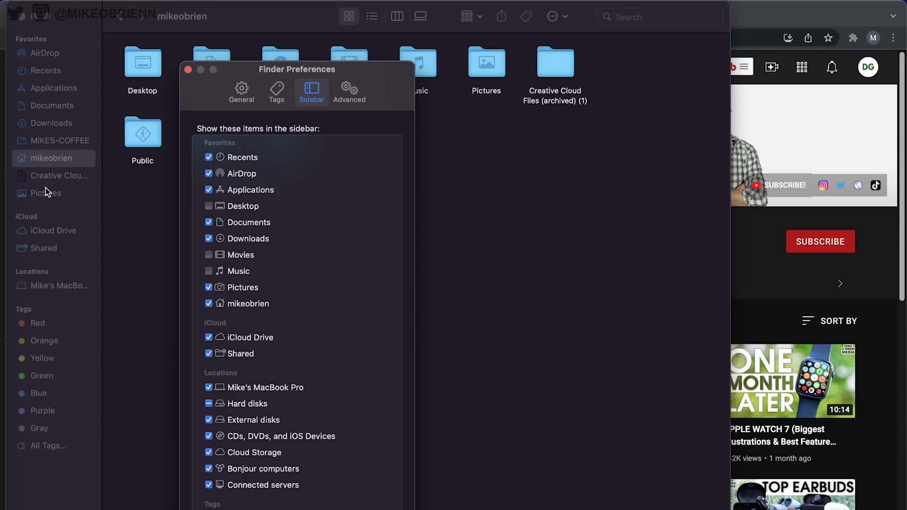
left_click(188, 70)
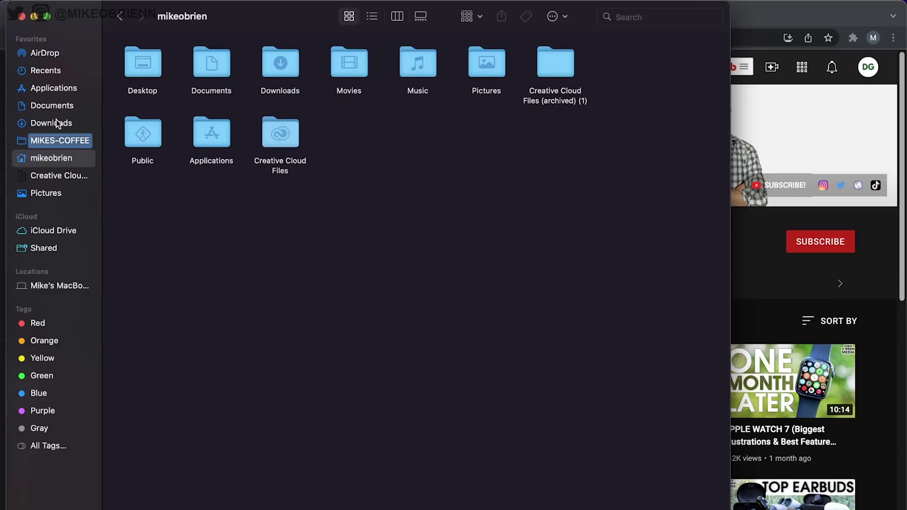
left_click_drag(54, 94, 55, 124)
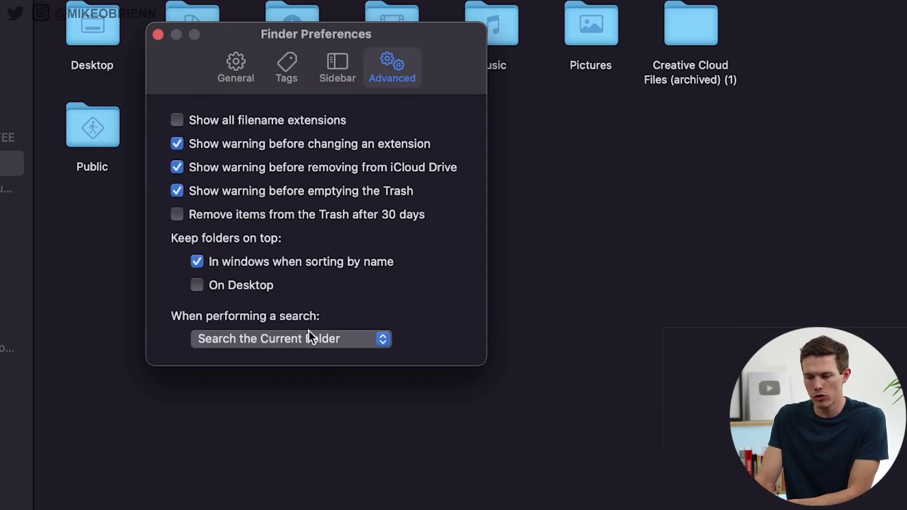
- Set Finder's 'When performing a search' option to Search the Current Folder
left_click(309, 336)
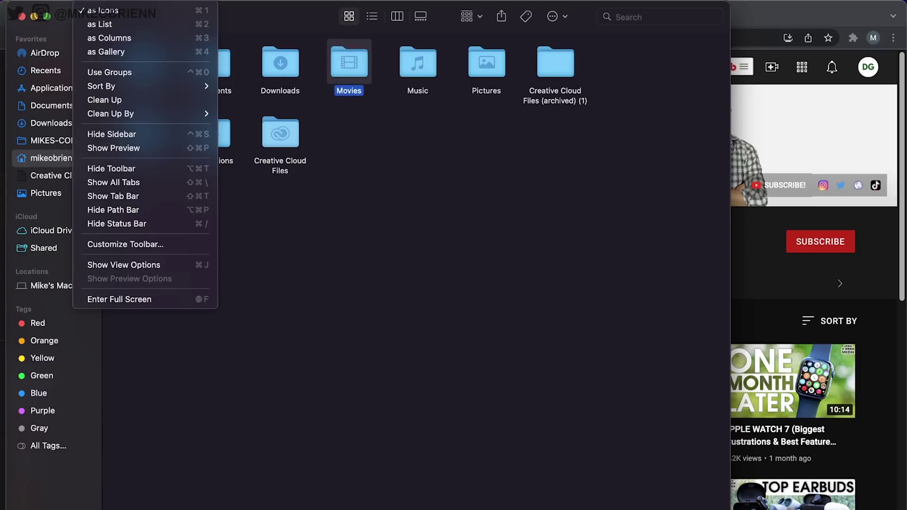
- Bring up the Sort By submenu in Finder's View menu
mouse_move(140, 90)
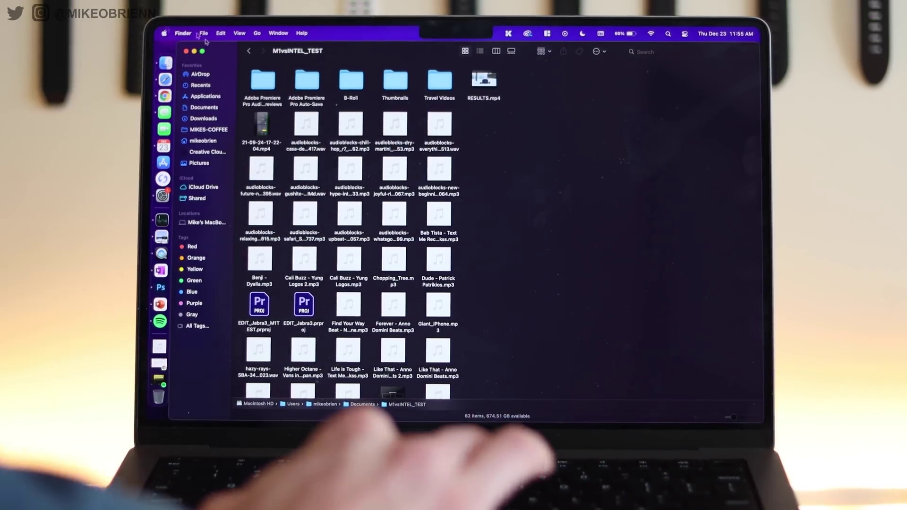
right_click(162, 208)
mouse_move(210, 221)
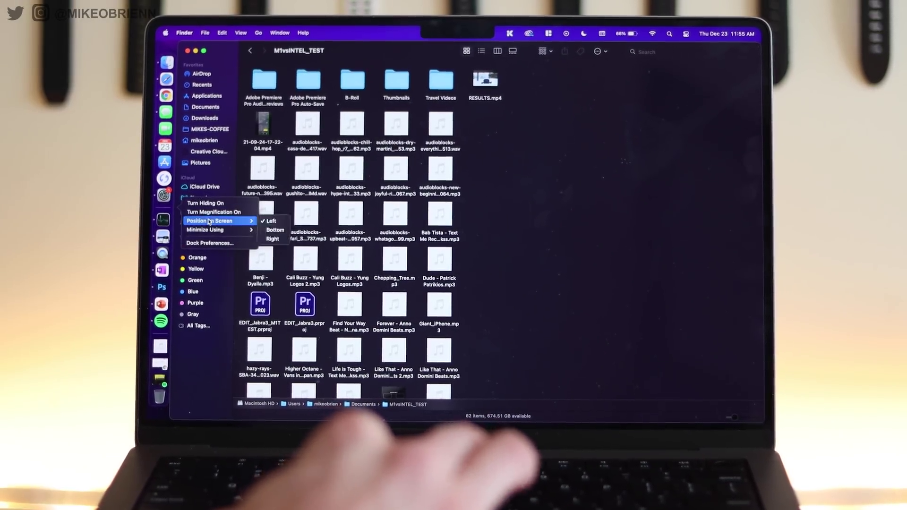
left_click(275, 231)
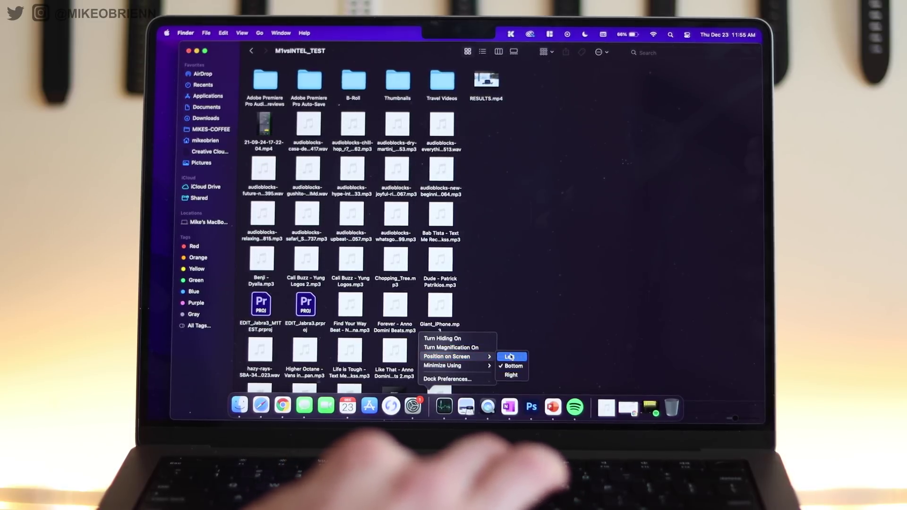
left_click(510, 357)
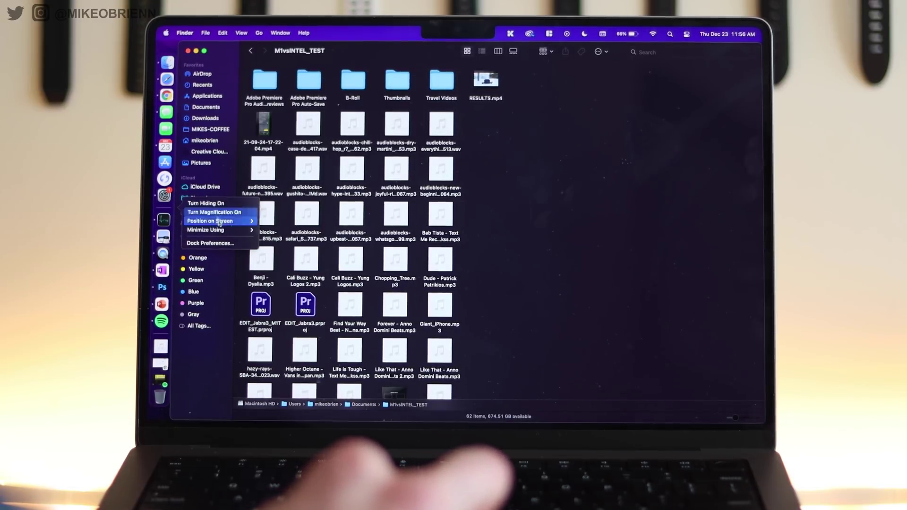
mouse_move(217, 230)
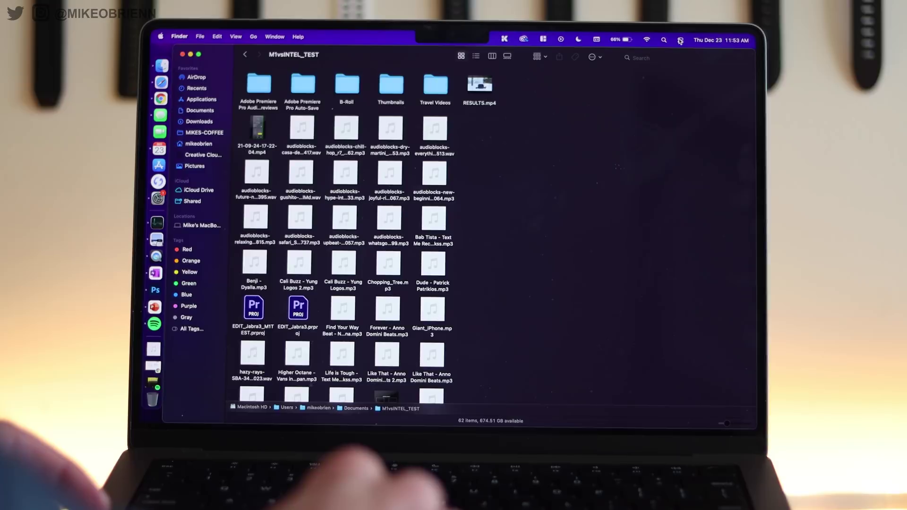
left_click(680, 40)
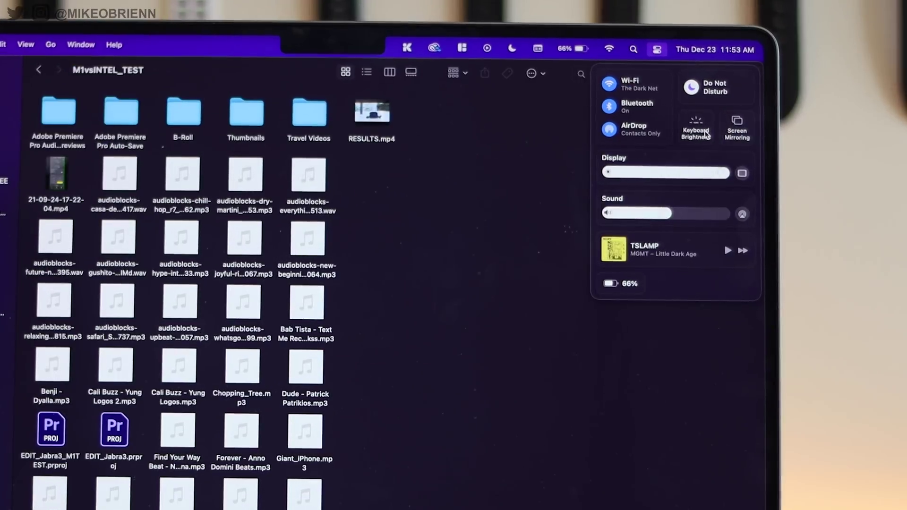
left_click(708, 94)
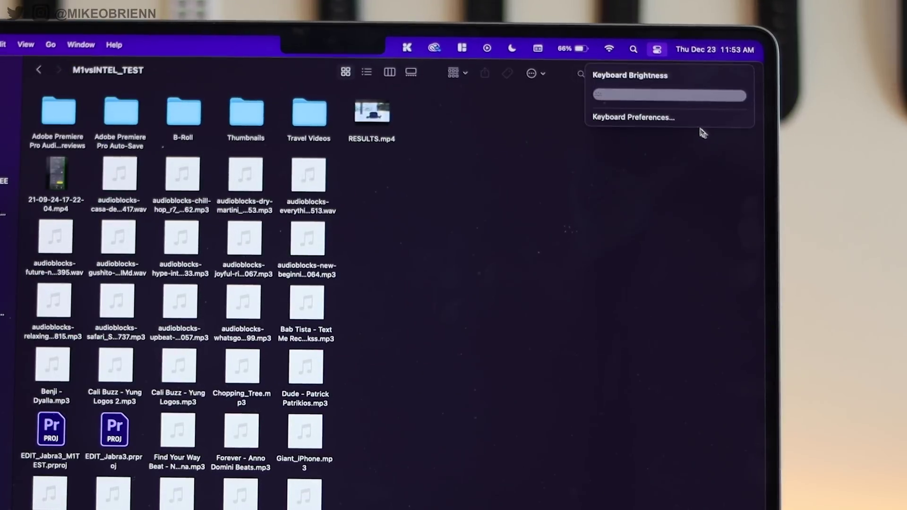
key("XF86MonBrightnessDown")
left_click(660, 54)
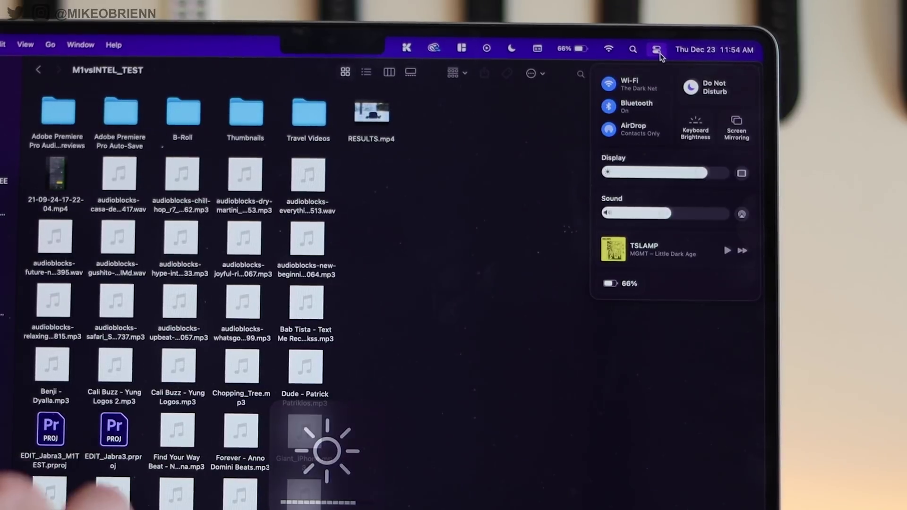
key("XF86MonBrightnessUp")
key("XF86MonBrightnessUp")
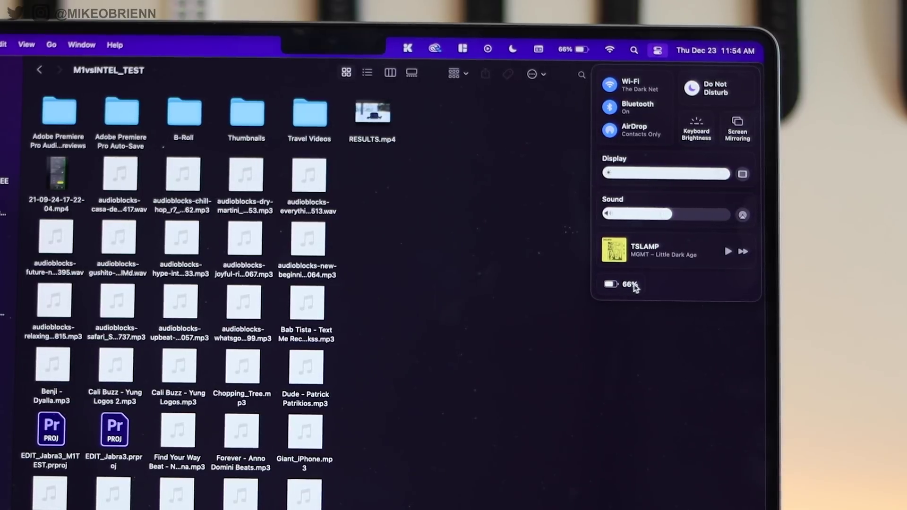
left_click(657, 49)
left_click(657, 50)
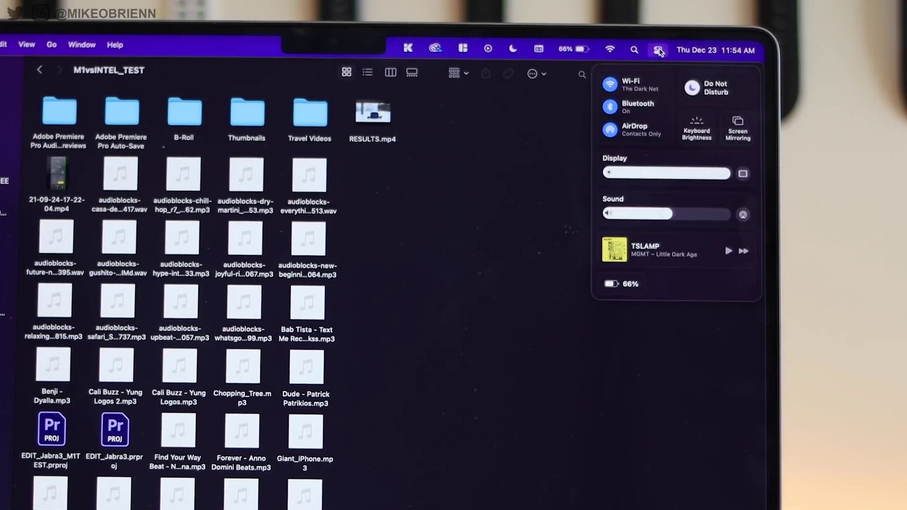
left_click(748, 162)
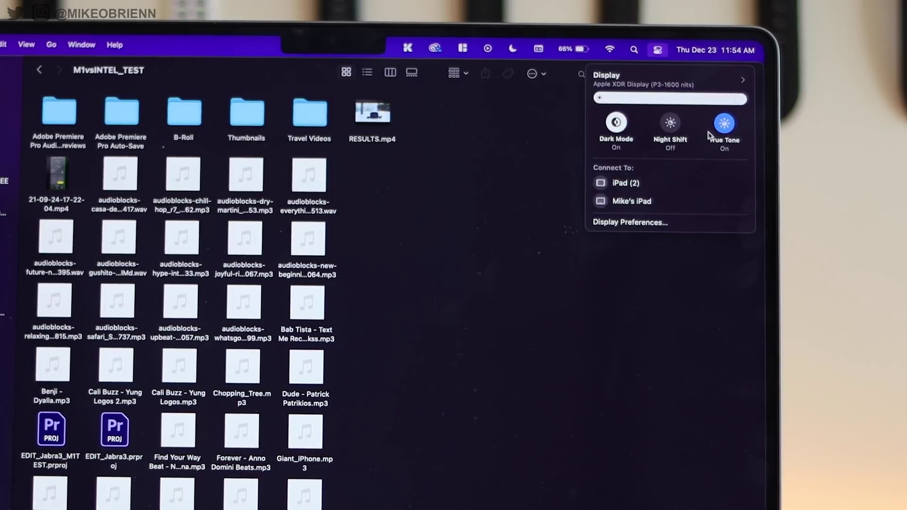
left_click(651, 50)
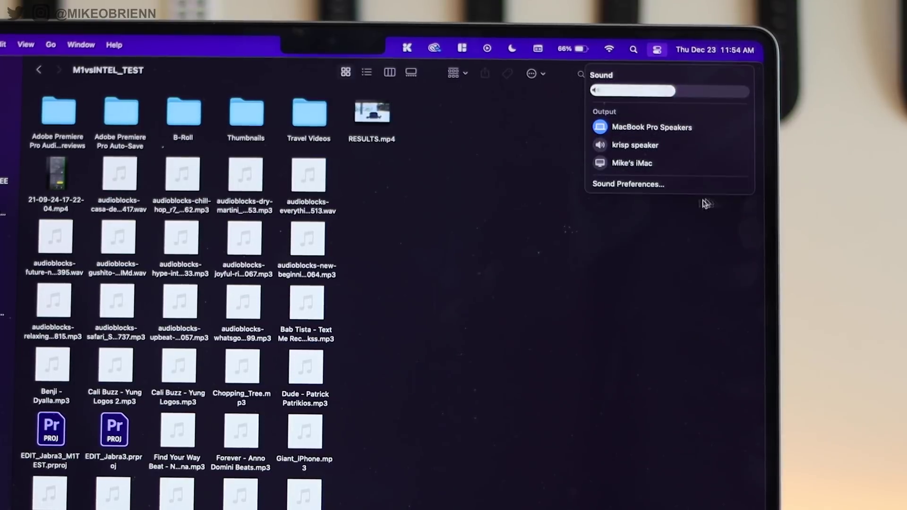
left_click(653, 50)
left_click(519, 183)
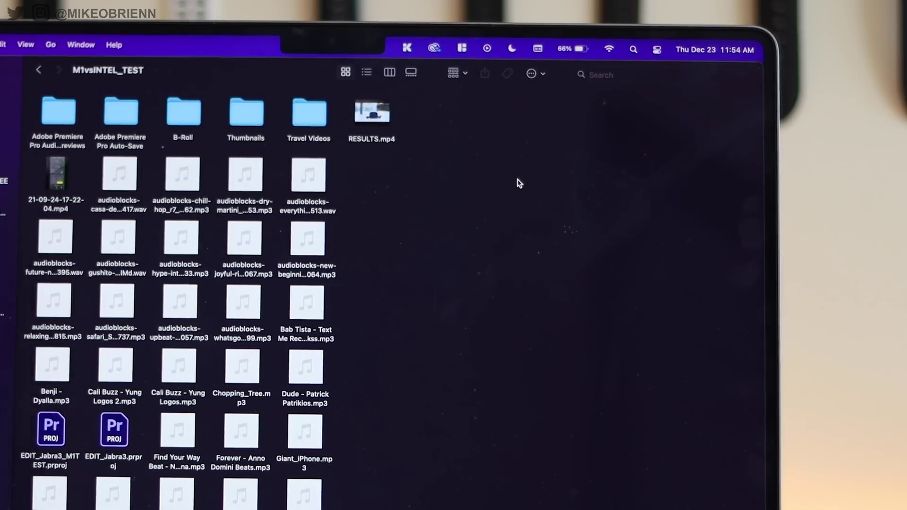